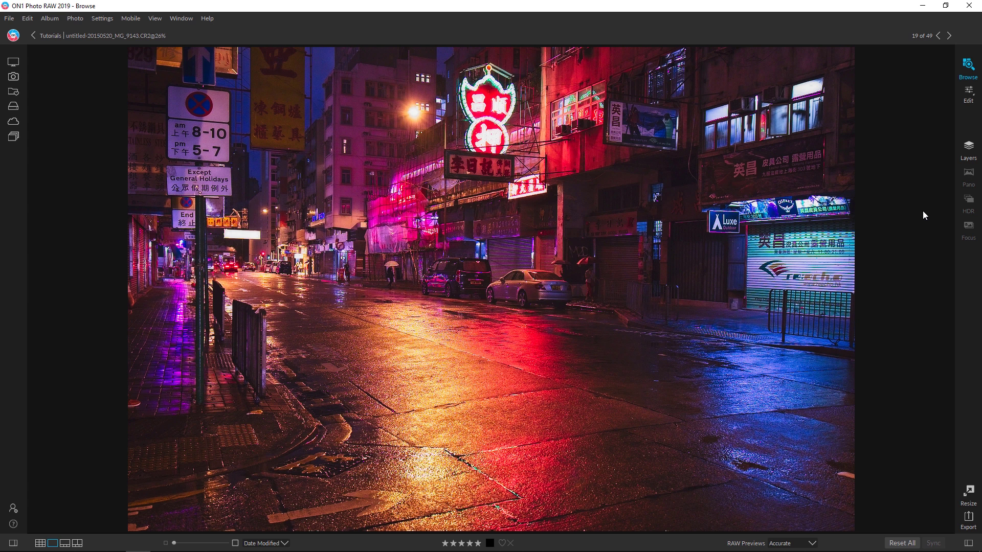
Step back to image 18, the warmer copy of the Hong Kong night street photo
key("Left")
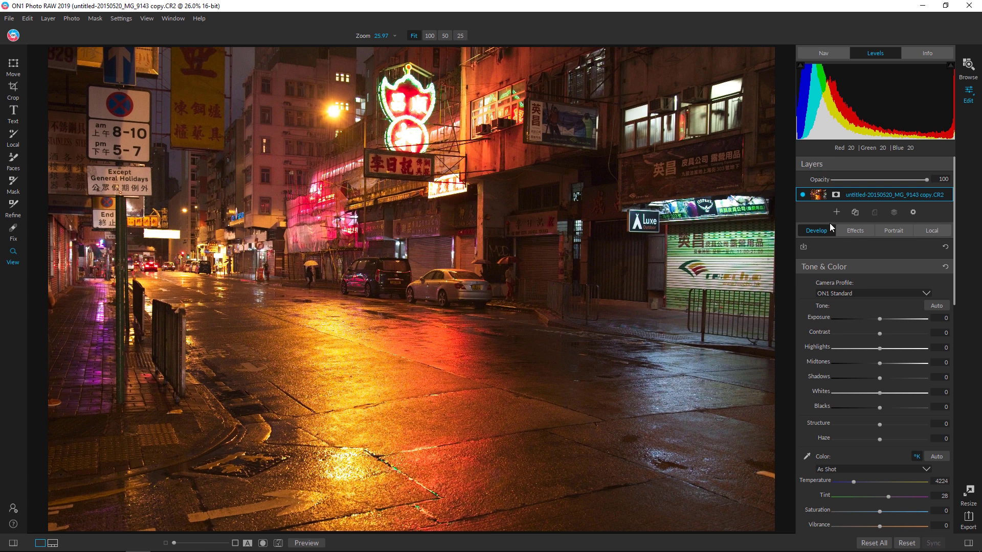
scroll(856, 286, "down", 2)
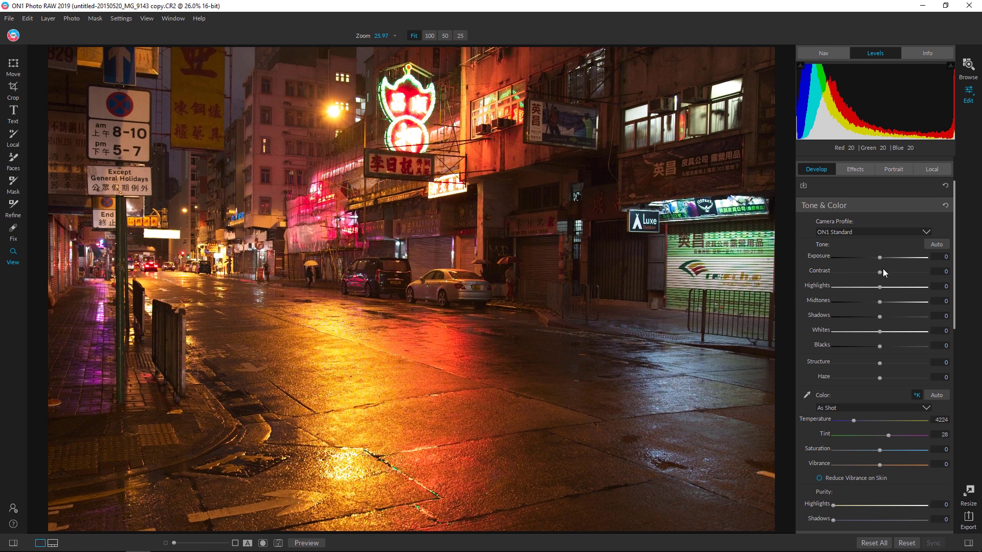
scroll(874, 295, "down", 3)
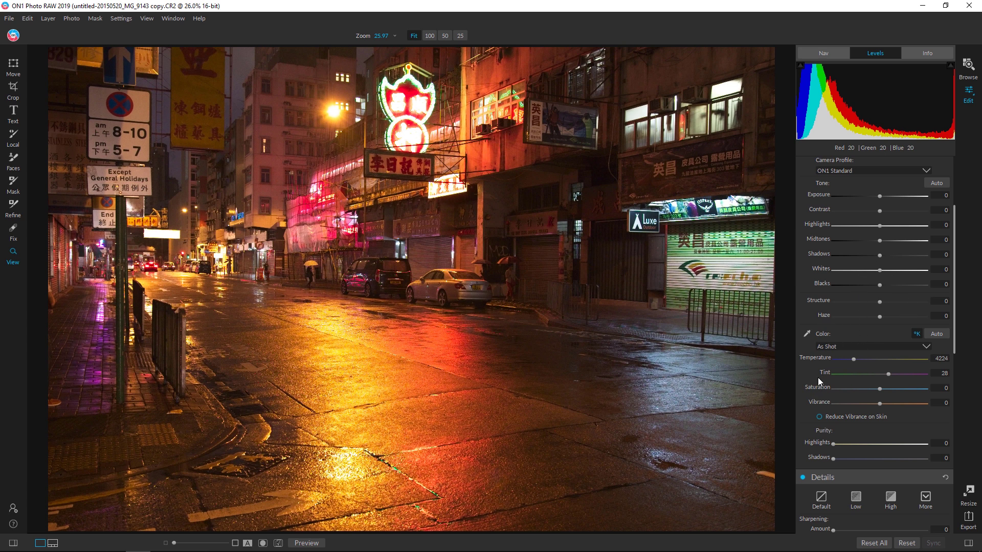
scroll(876, 318, "up", 6)
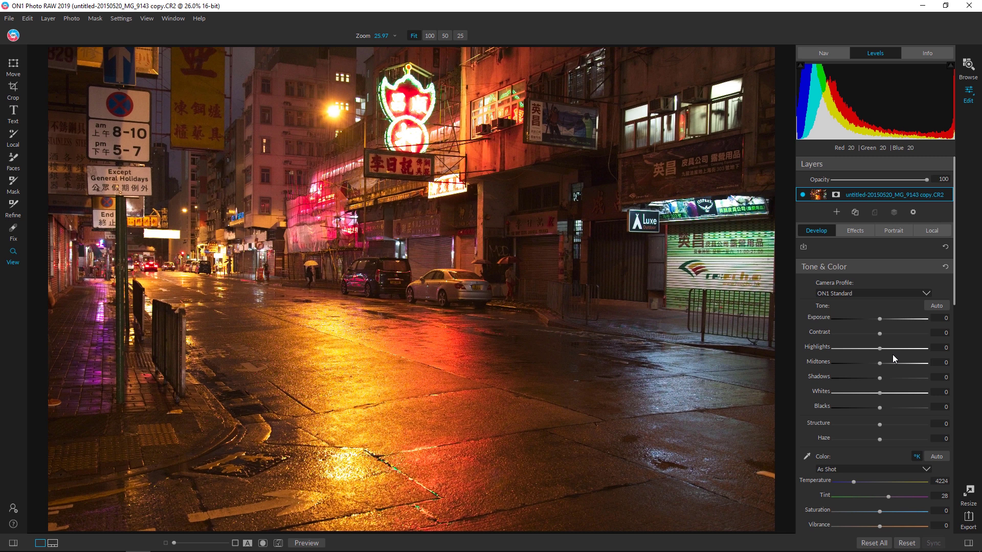
scroll(893, 358, "down", 1)
scroll(894, 349, "down", 3)
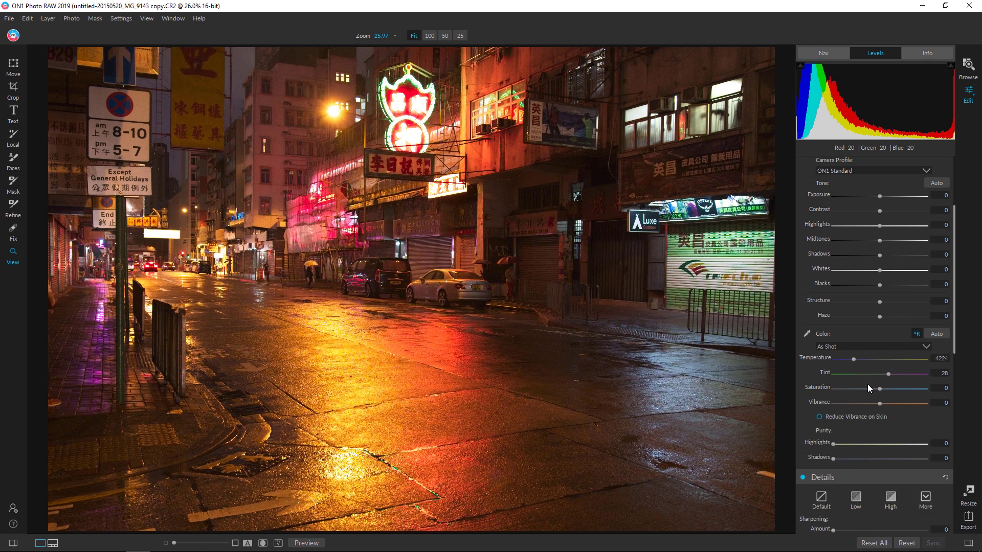
Set Temperature 3225, Tint 52, Saturation and Vibrance 10, and Purity Highlights 25
double_click(945, 357)
left_click_drag(853, 359, 842, 360)
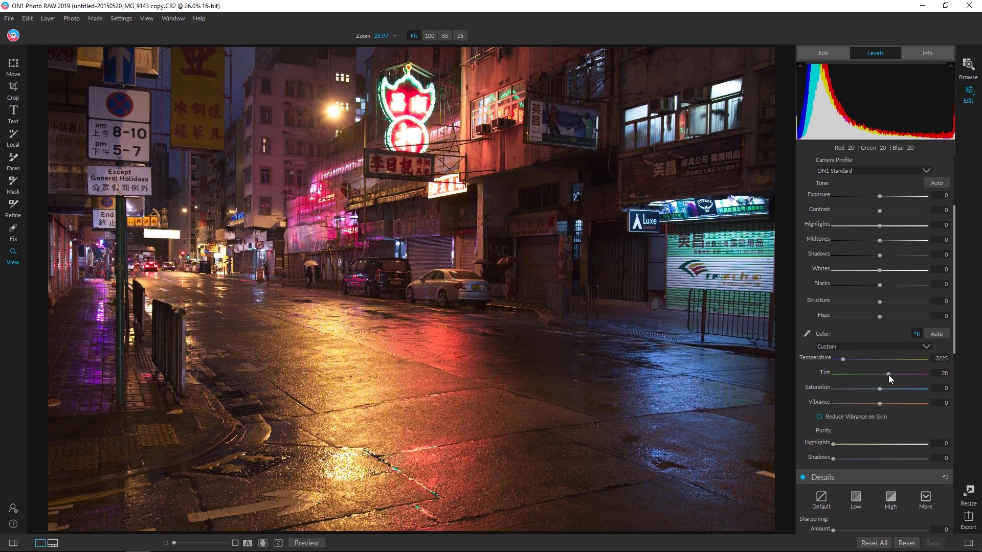
left_click_drag(891, 375, 894, 375)
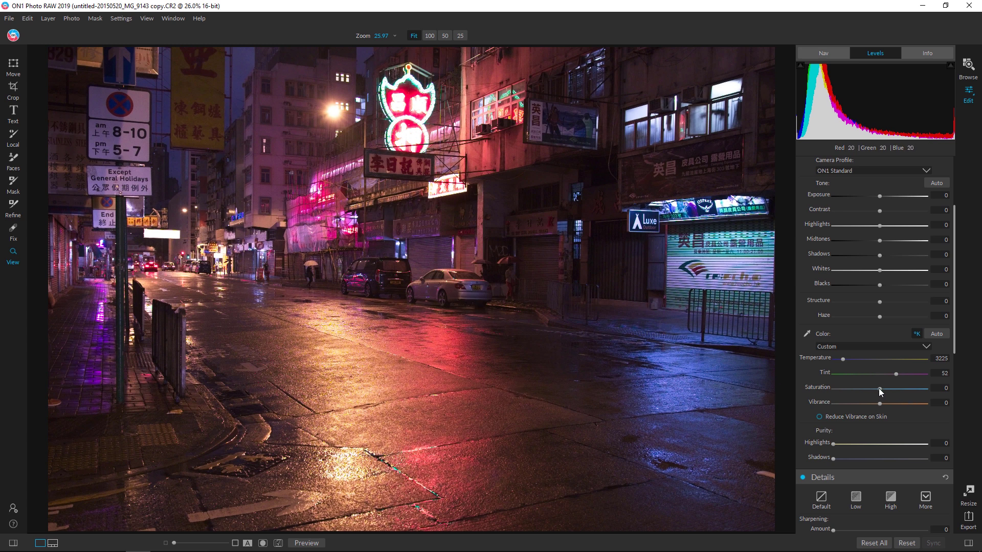
left_click_drag(882, 388, 883, 404)
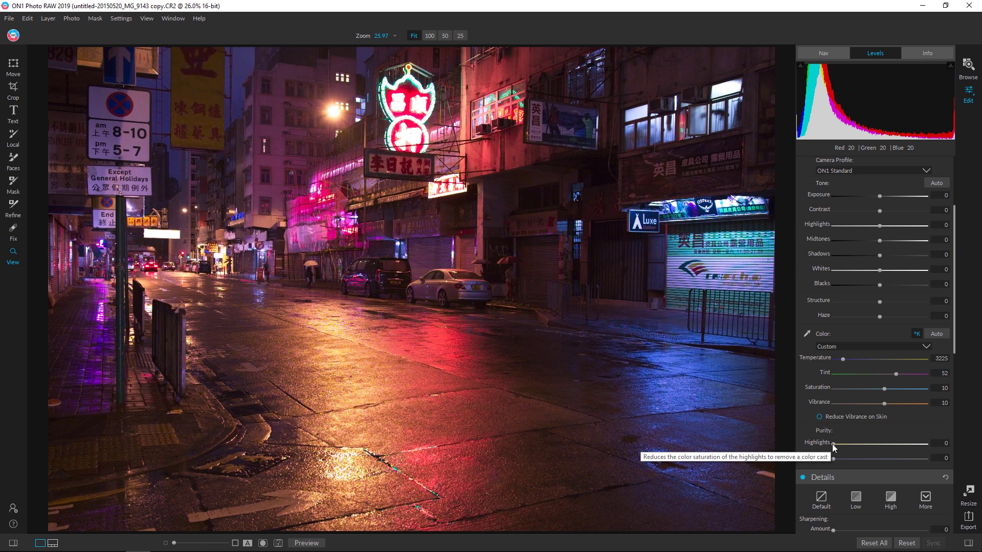
left_click_drag(833, 447, 837, 448)
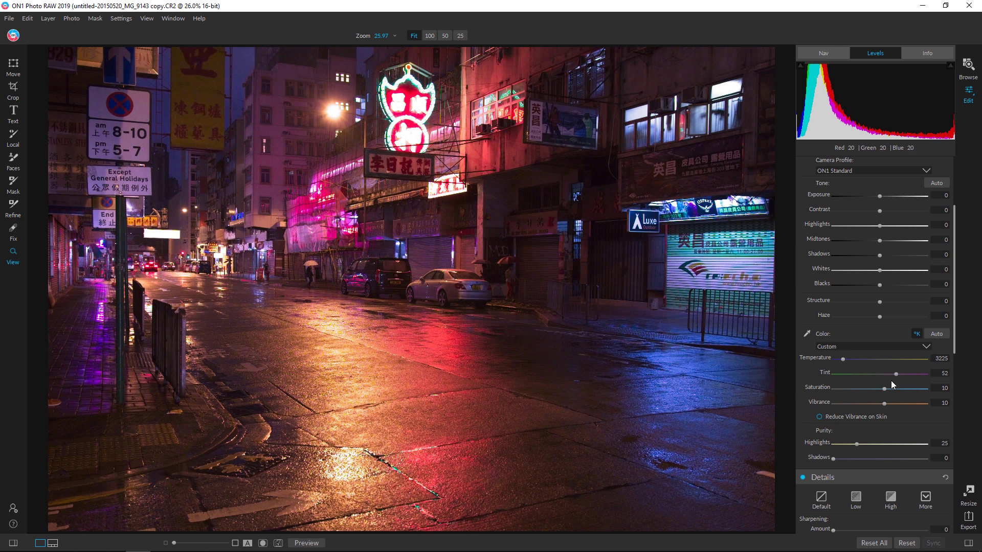
In Tone & Color, set Contrast 20, Highlights -80 and Midtones 5
scroll(901, 401, "up", 3)
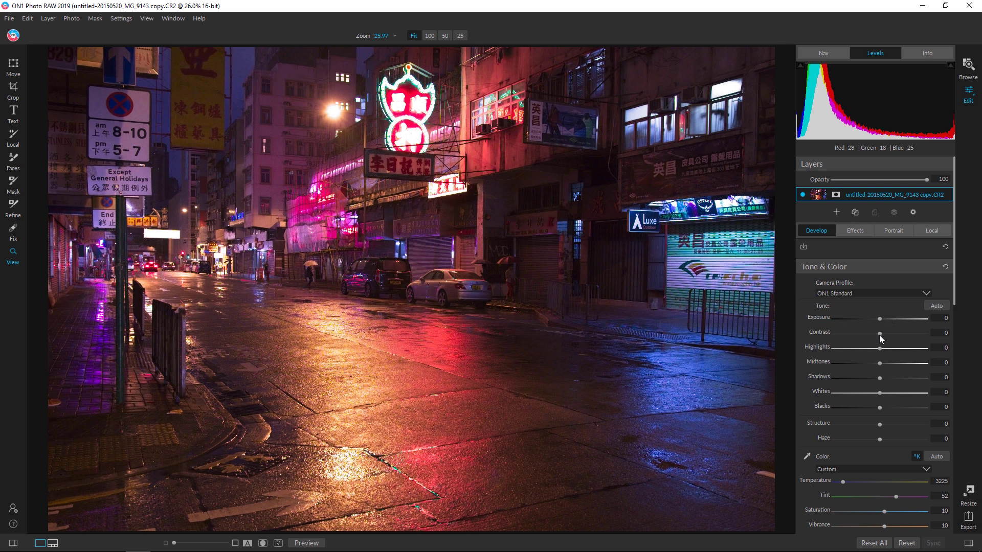
left_click_drag(879, 335, 888, 333)
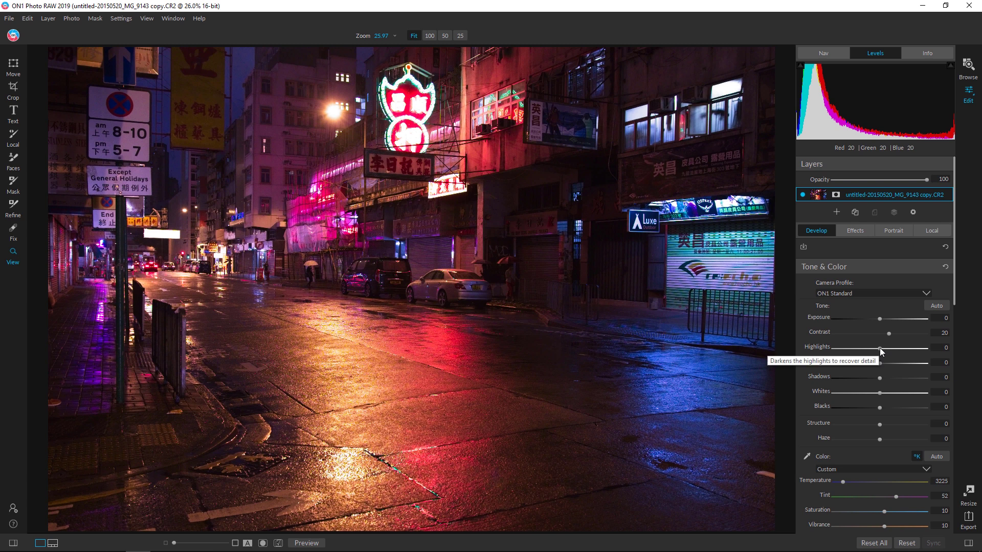
left_click_drag(879, 348, 850, 354)
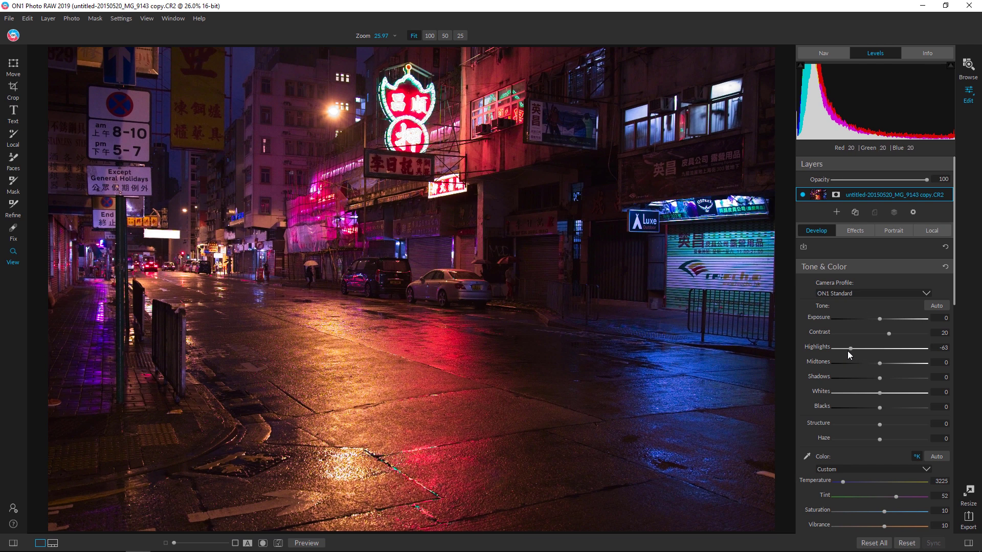
left_click_drag(850, 348, 841, 349)
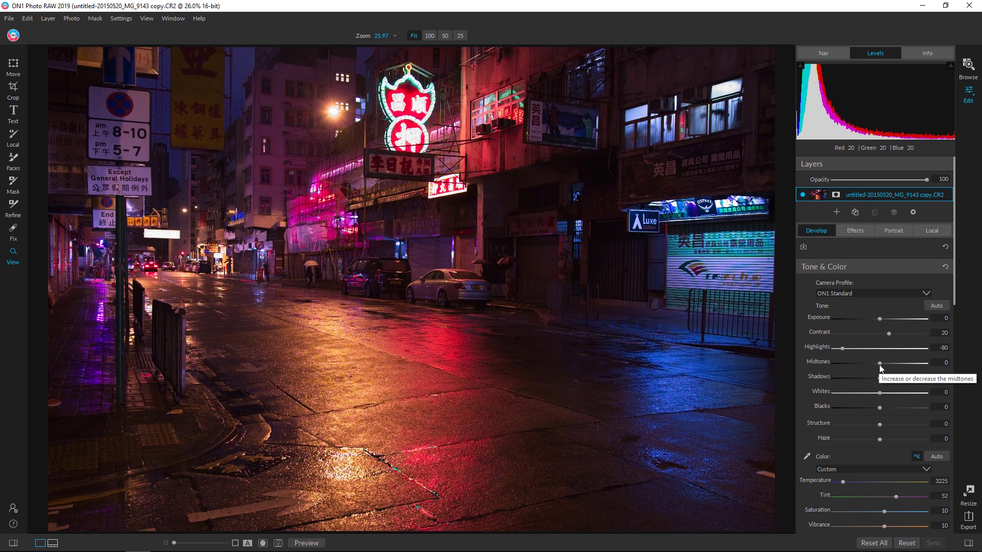
left_click_drag(879, 364, 882, 364)
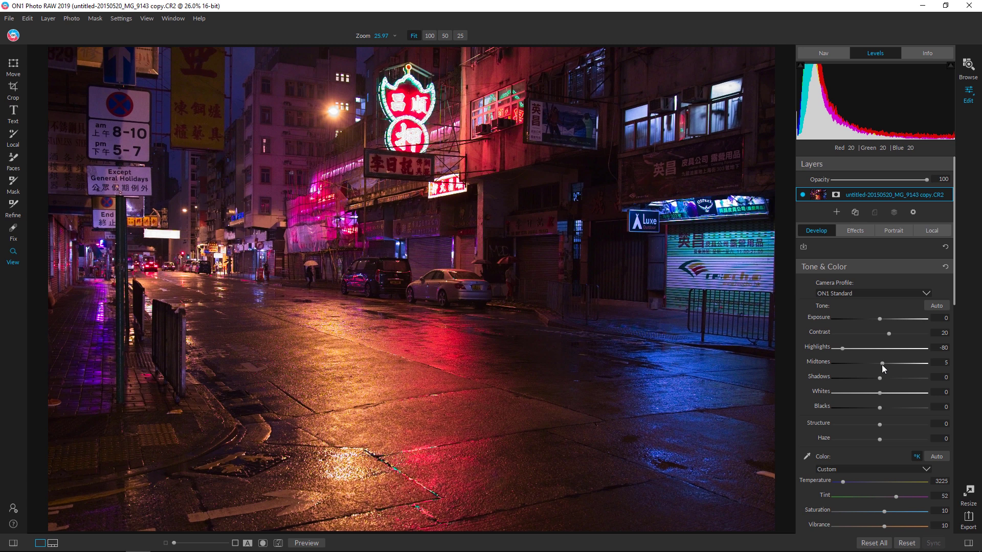
Re-enter and confirm the Midtones value of 5
left_click(942, 361)
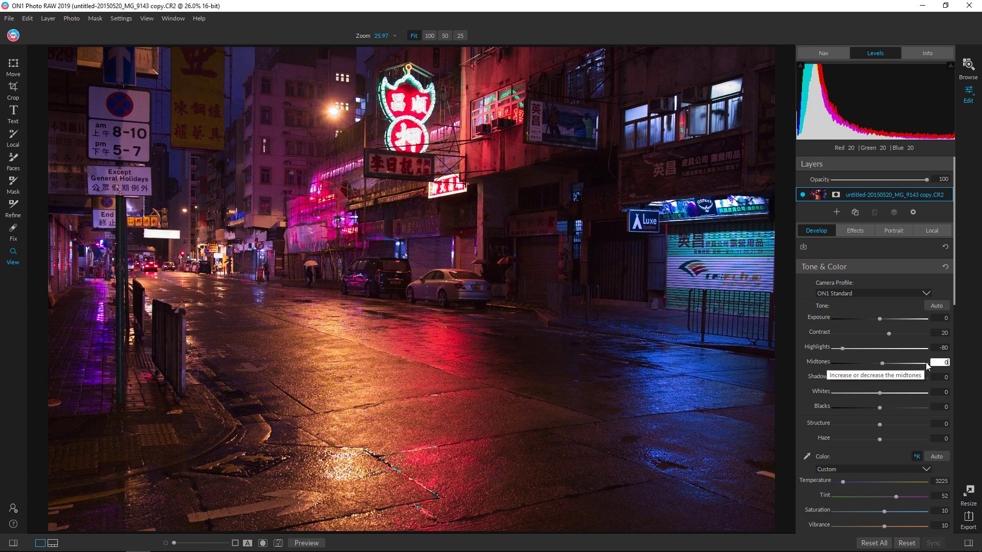
key("Return")
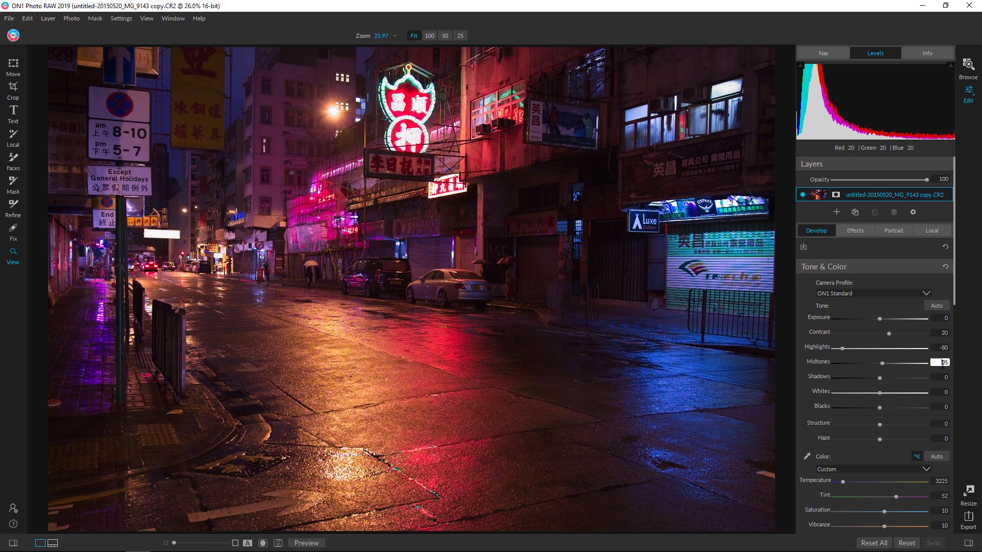
double_click(942, 363)
key("Return")
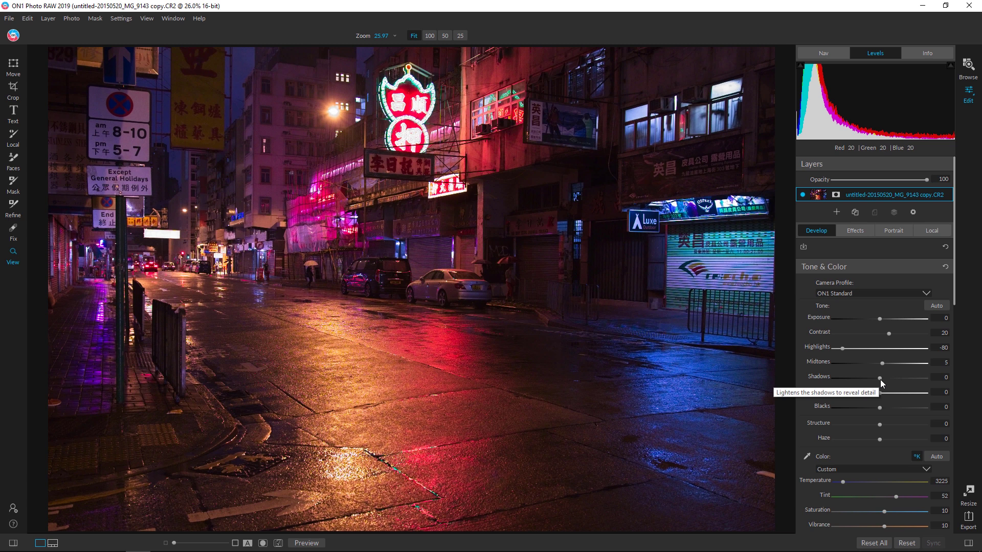
Set Shadows to 20, Blacks to -5 and Structure to 15
left_click_drag(883, 380, 888, 379)
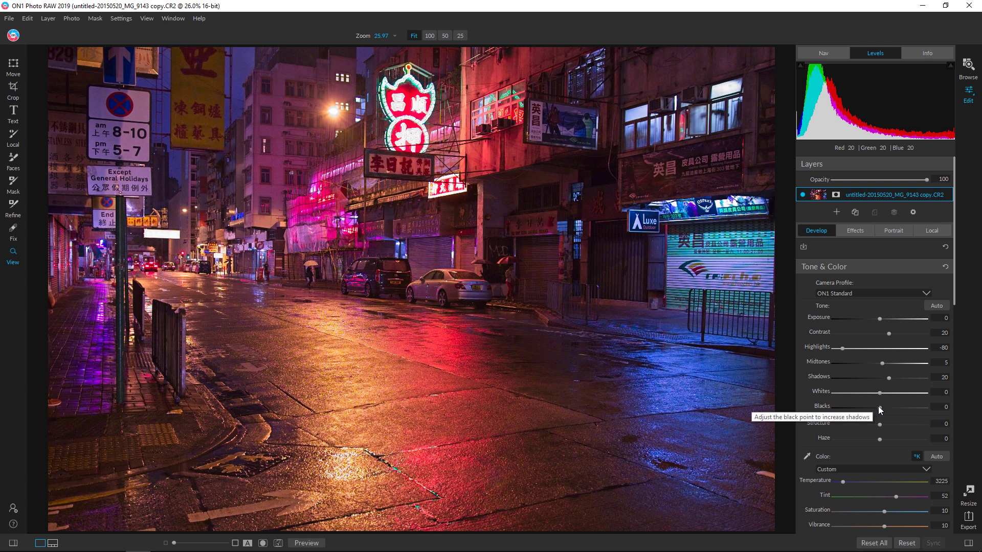
left_click(937, 407)
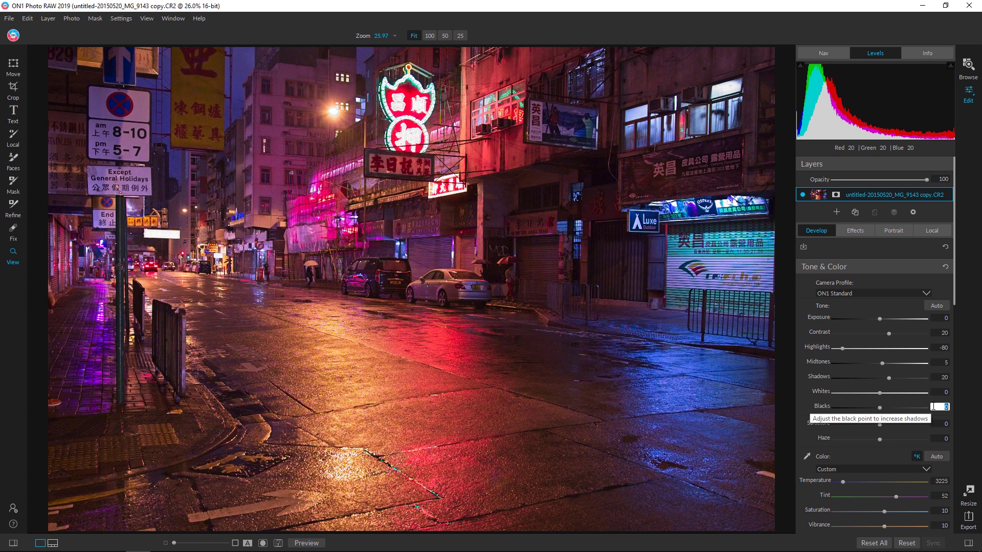
type("-5")
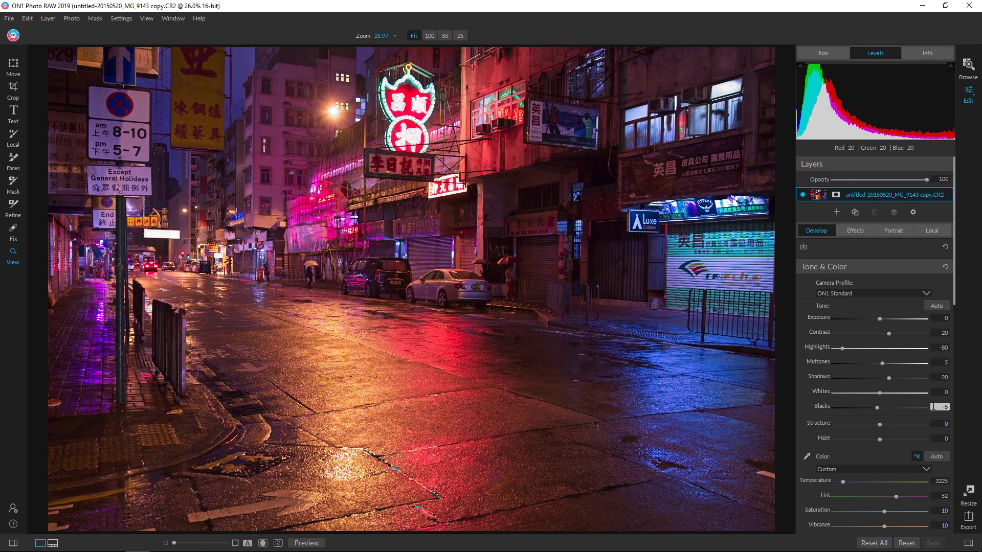
key("Return")
mouse_move(879, 425)
left_mouse_down()
mouse_move(971, 439)
mouse_move(873, 438)
mouse_move(921, 442)
mouse_move(881, 439)
mouse_move(905, 438)
mouse_move(888, 432)
left_mouse_up()
Apply the Low sharpening preset and set noise reduction Luminance 15 and Color 9
scroll(868, 369, "down", 10)
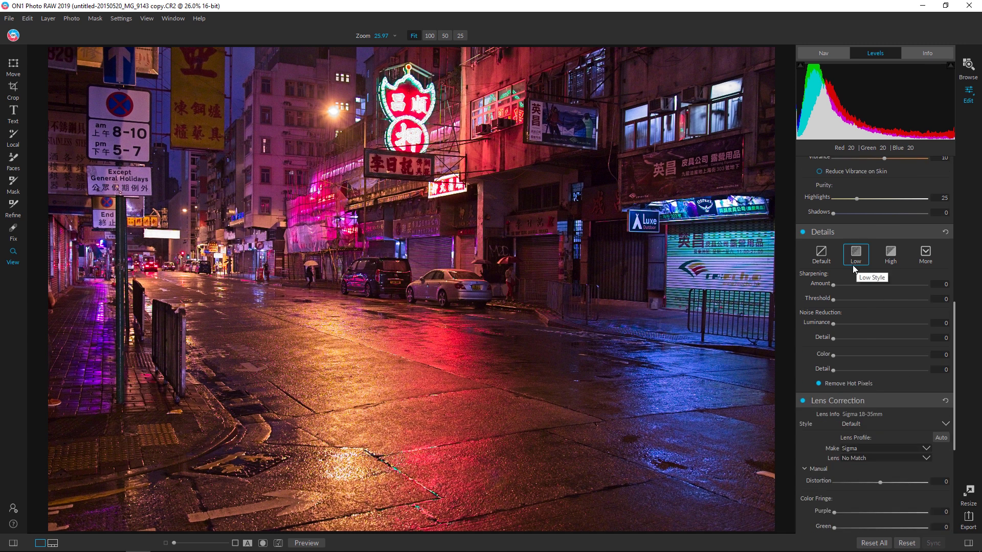
left_click(861, 254)
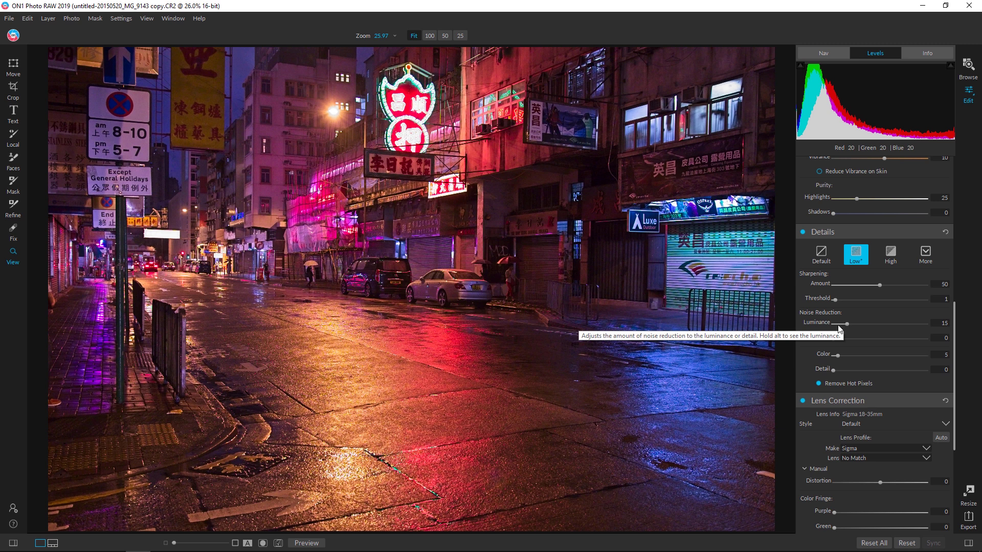
mouse_move(848, 324)
left_mouse_down()
mouse_move(857, 325)
mouse_move(848, 325)
left_mouse_up()
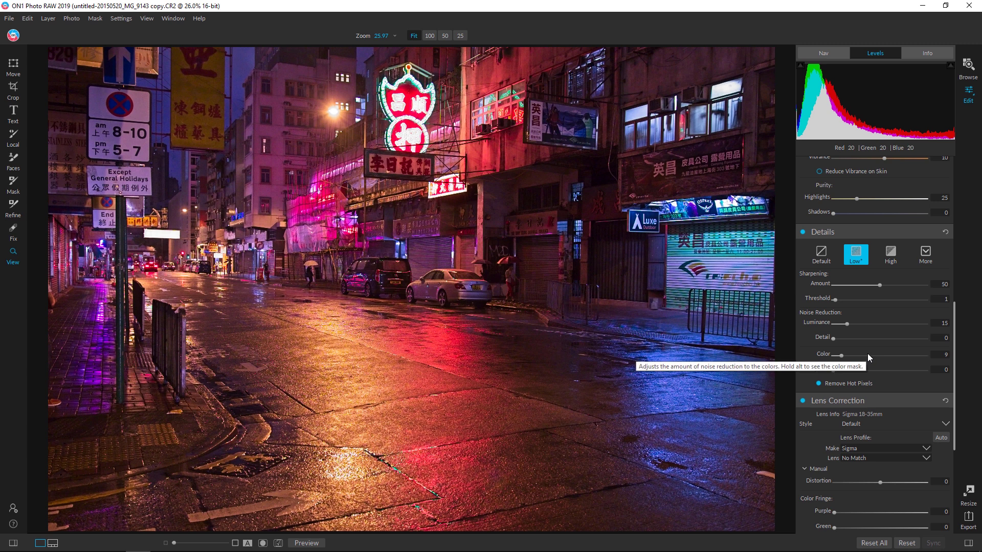
Choose the Sigma 18-35mm f/1.8 DC HSM [A] profile under Lens Correction
scroll(891, 352, "down", 4)
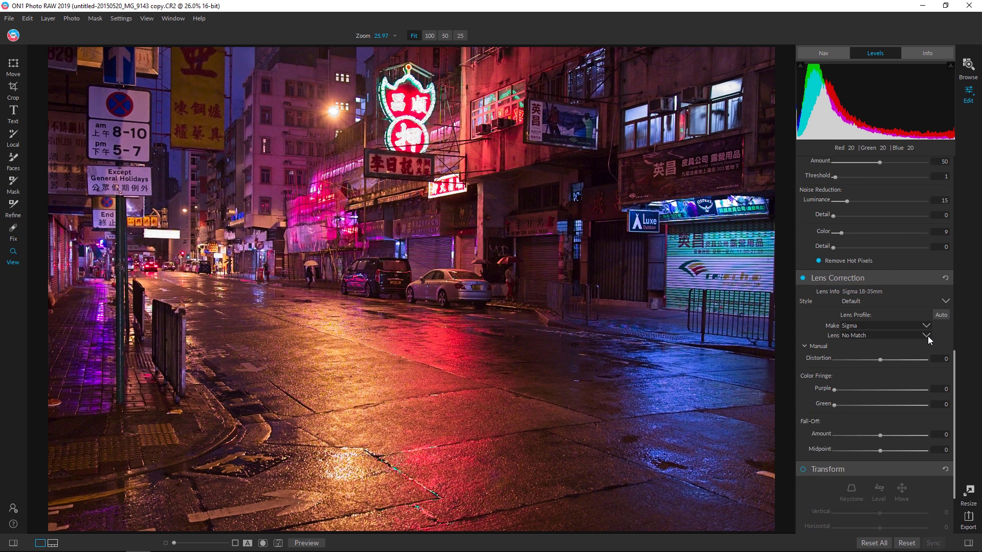
left_click(927, 336)
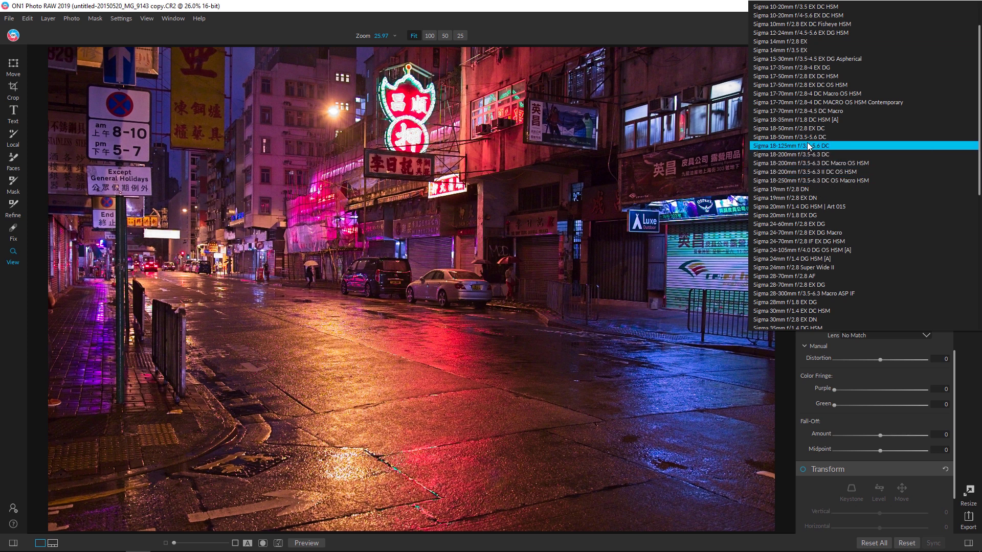
left_click(812, 121)
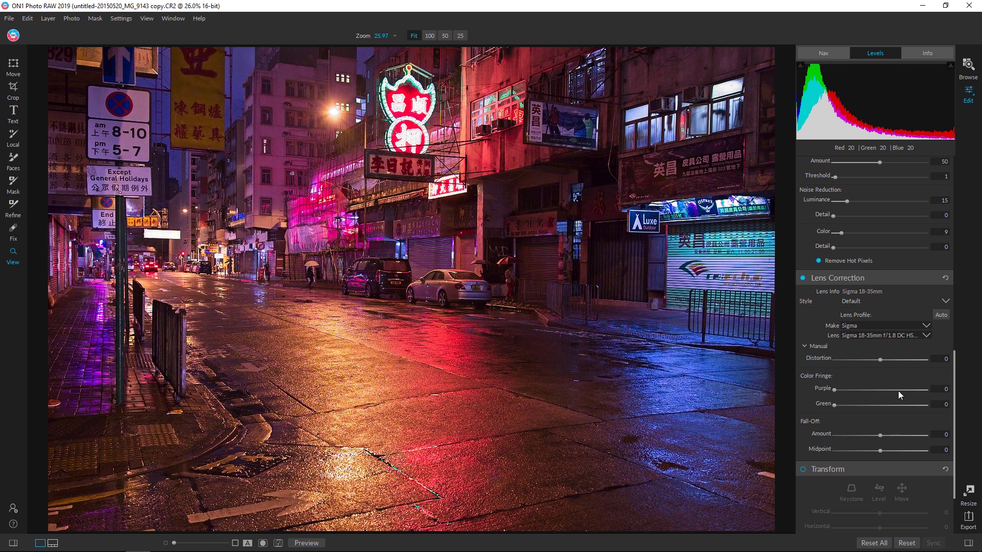
scroll(897, 392, "down", 2)
scroll(896, 394, "up", 12)
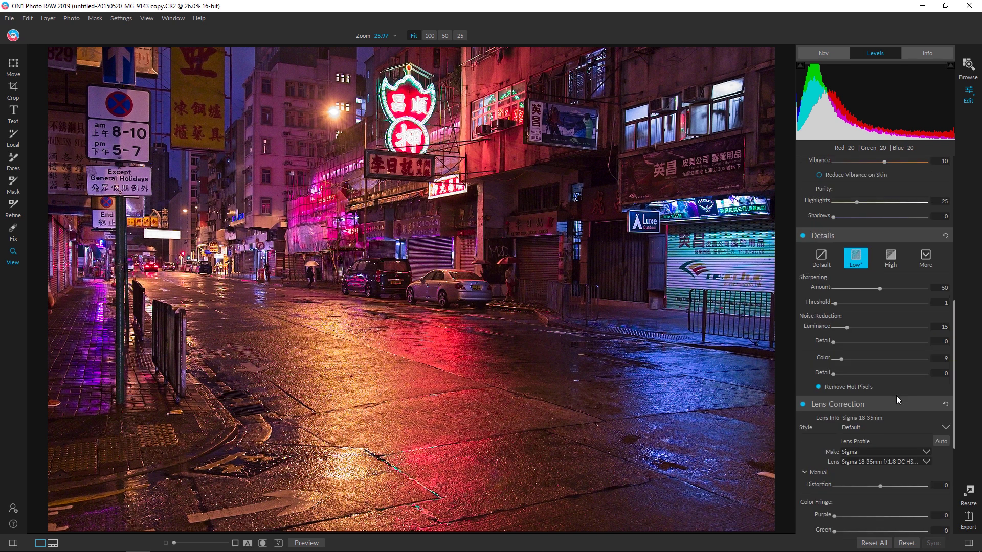
scroll(844, 356, "up", 4)
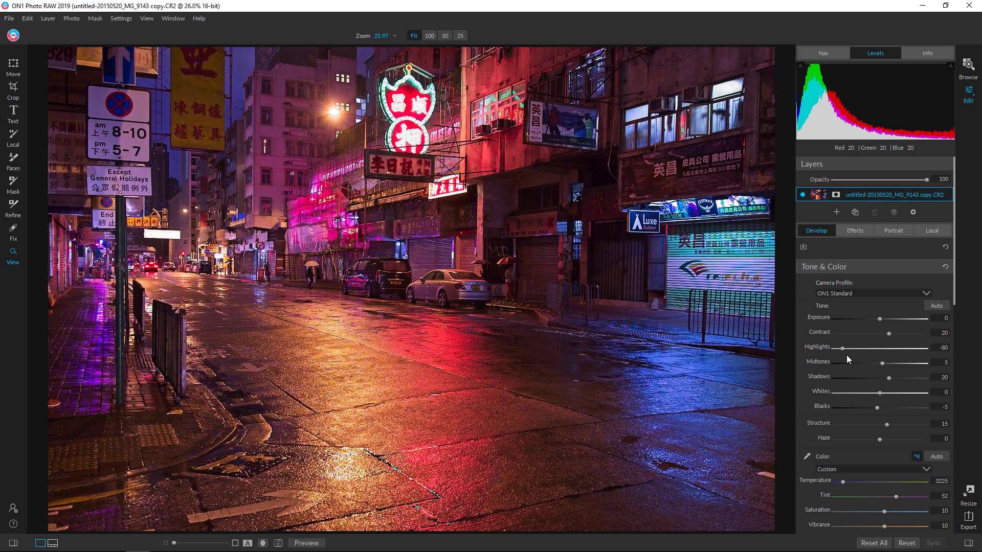
Add a Curves filter in Effects, lifting the black point to 22 and lowering the white point
left_click(853, 231)
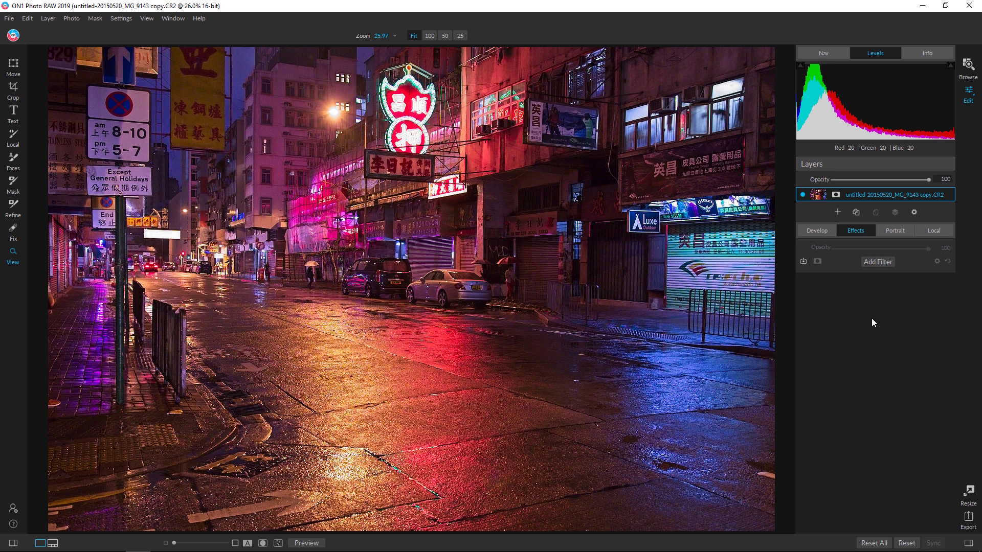
left_click(880, 262)
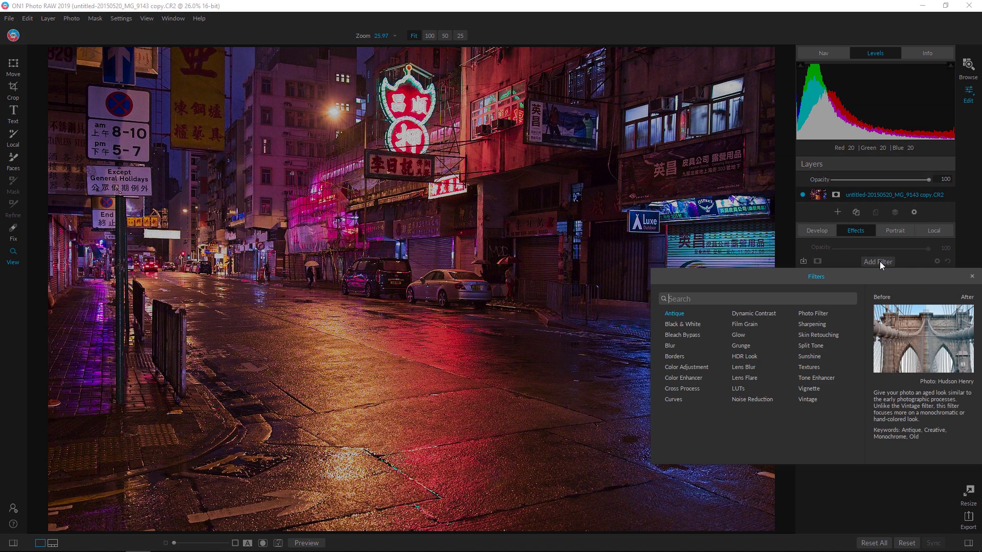
left_click(672, 399)
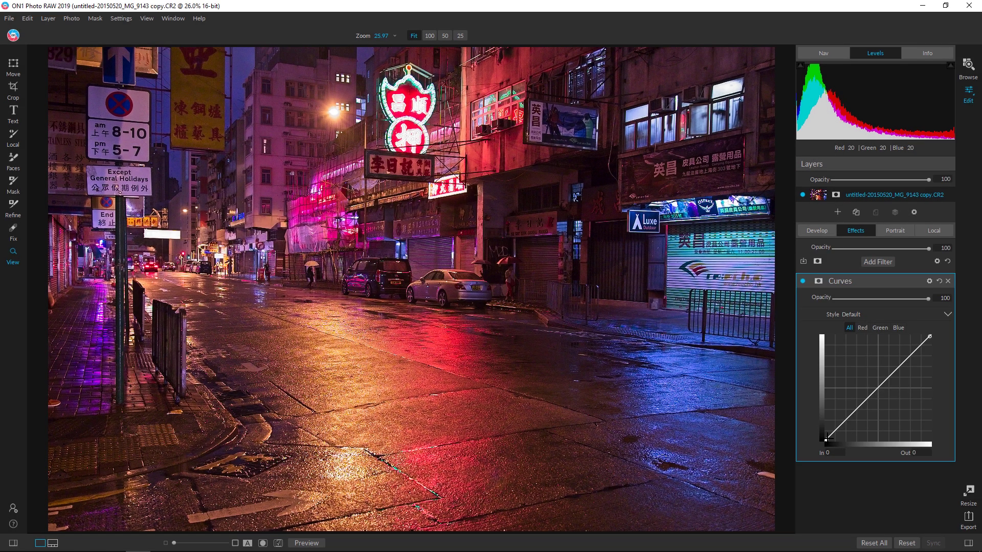
left_click_drag(826, 438, 818, 430)
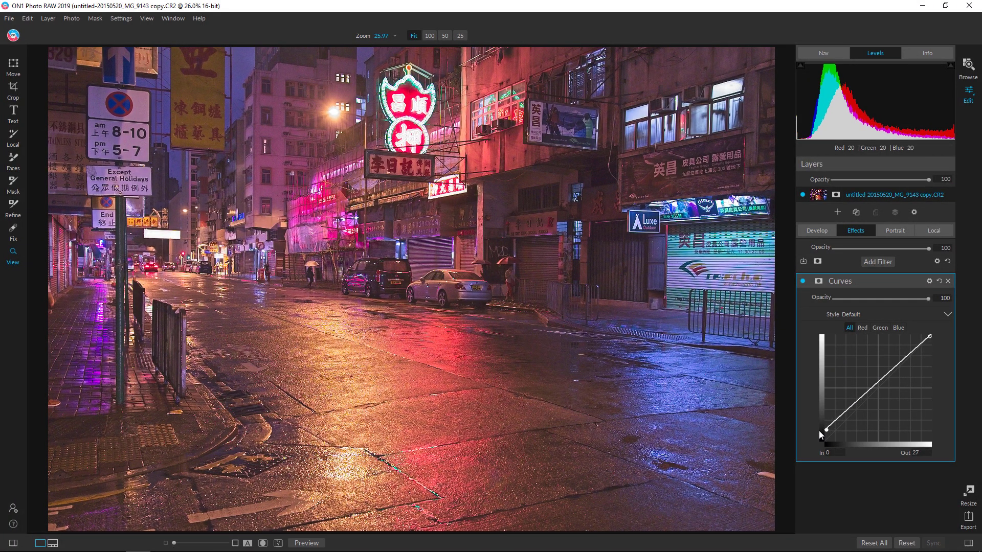
left_click_drag(930, 336, 929, 345)
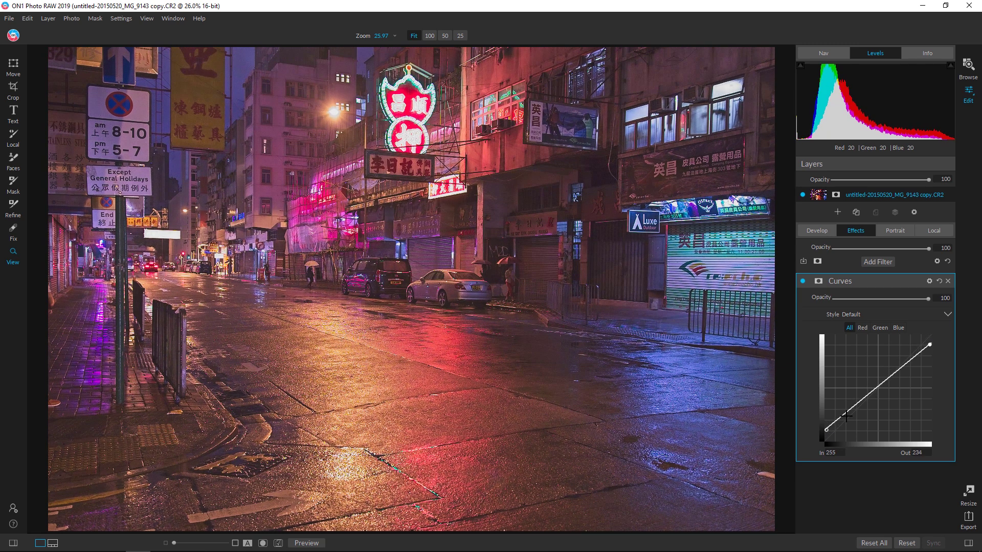
Add midtone and shadow points for an S-curve, then toggle Curves to compare
left_click(879, 388)
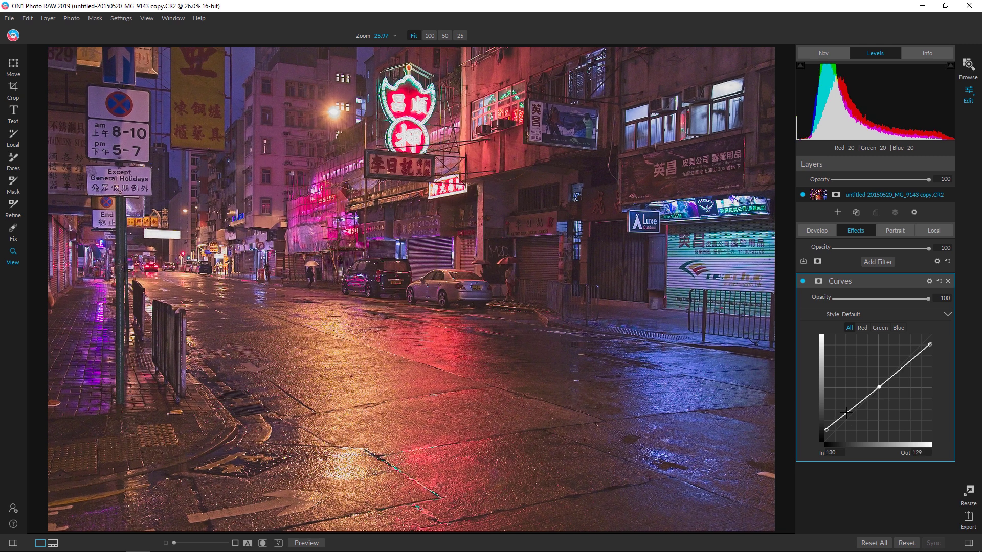
left_click_drag(846, 412, 846, 422)
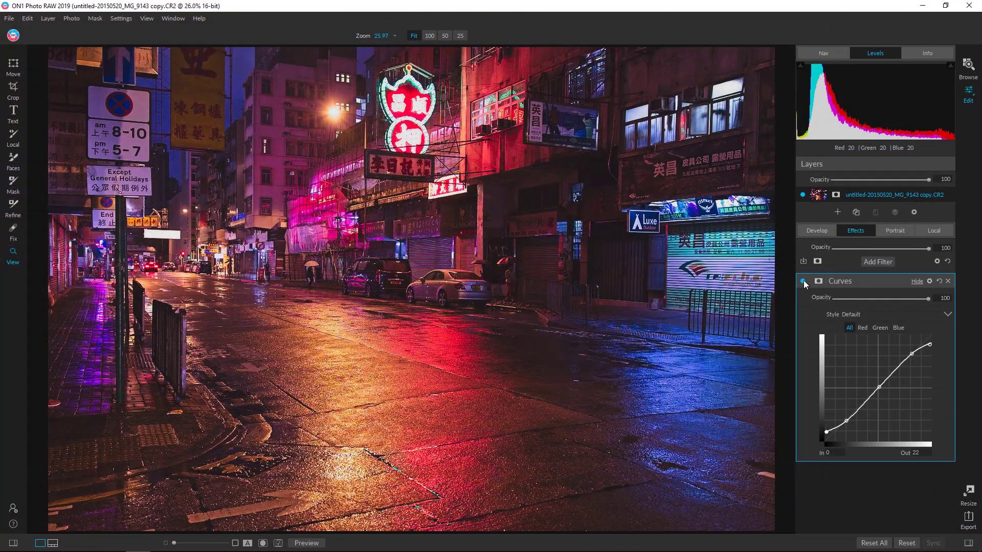
left_click(802, 280)
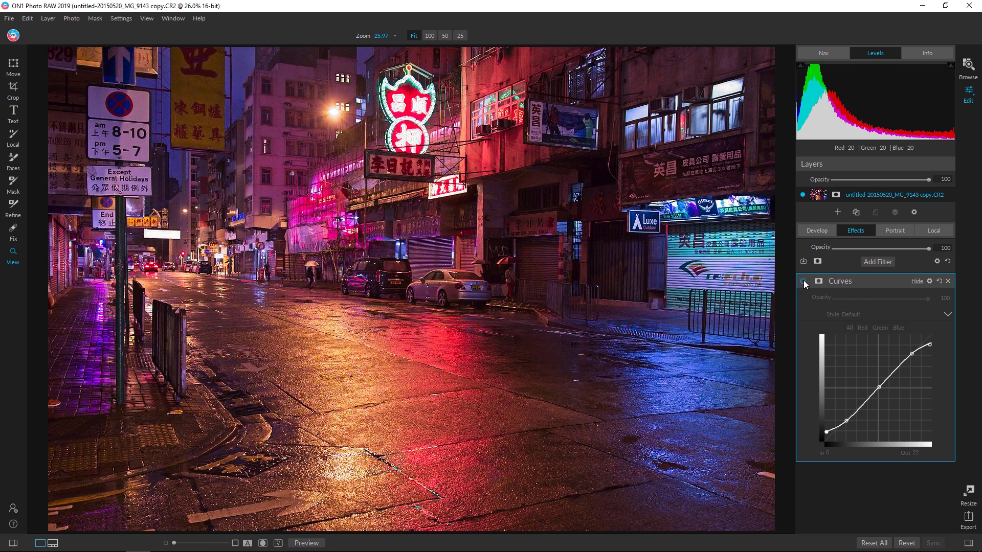
left_click(802, 280)
left_click(803, 280)
left_click(802, 281)
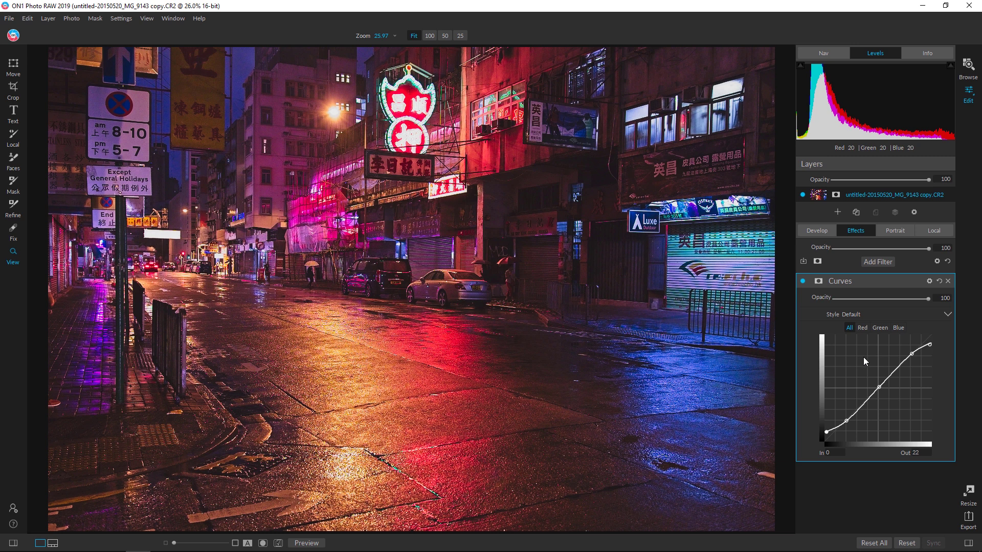
Add a Glow filter with the Charge More - Subtle style
left_click(874, 263)
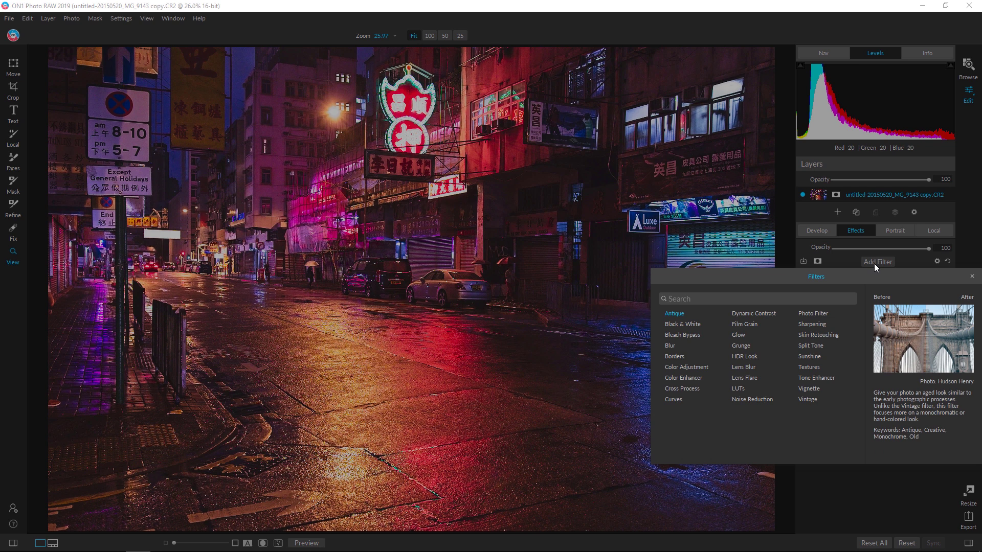
left_click(744, 333)
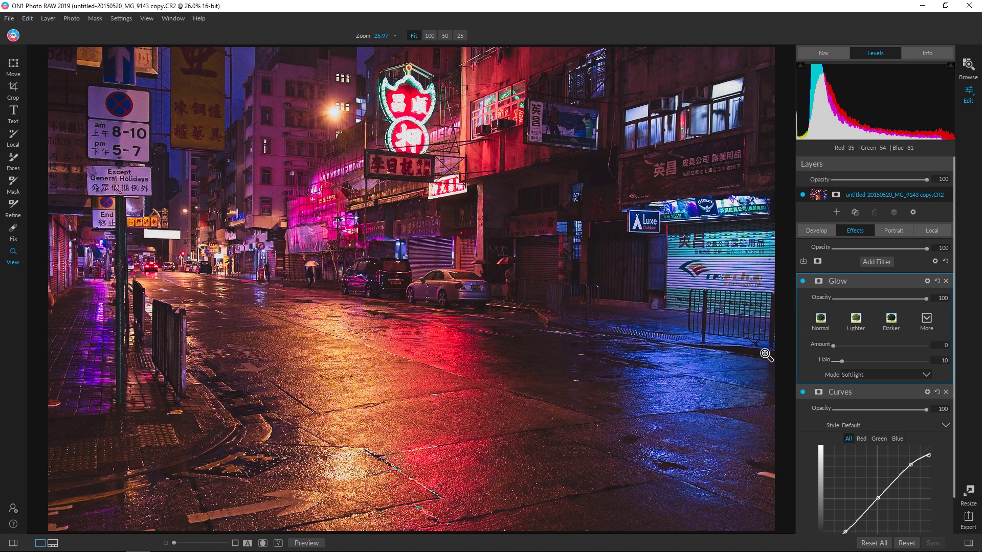
left_click(939, 298)
left_click(931, 317)
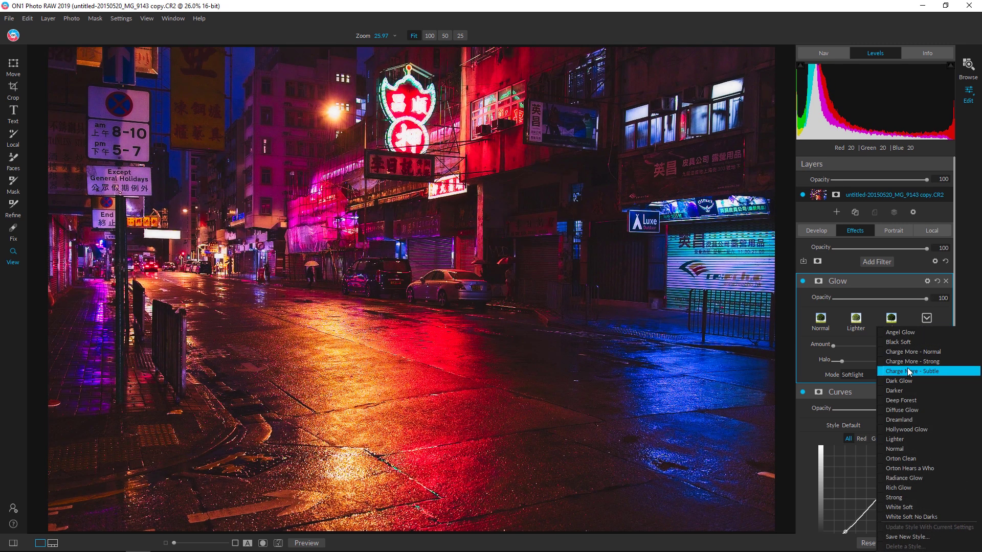
left_click(907, 371)
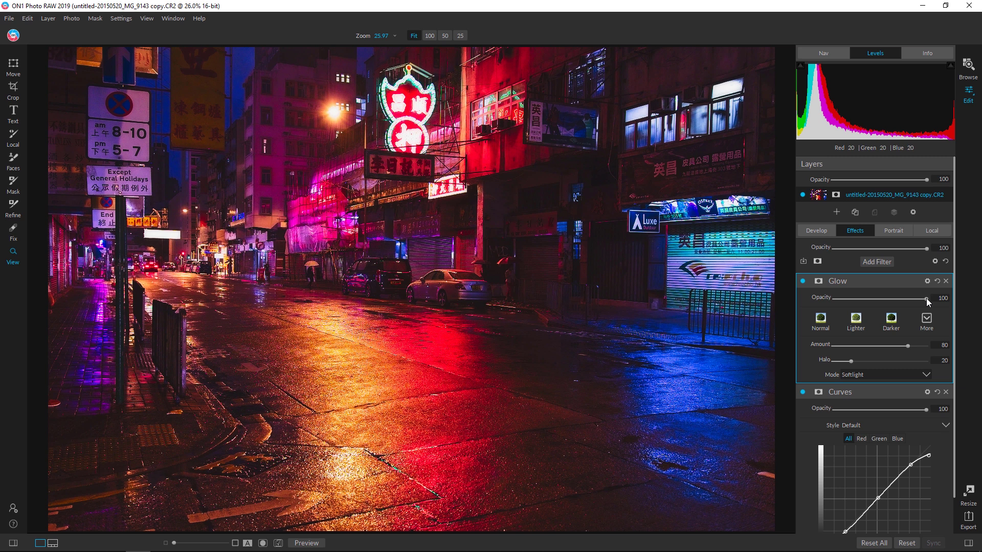
Lower the Glow opacity to 50 and toggle it off and on to compare
left_click_drag(926, 299, 873, 299)
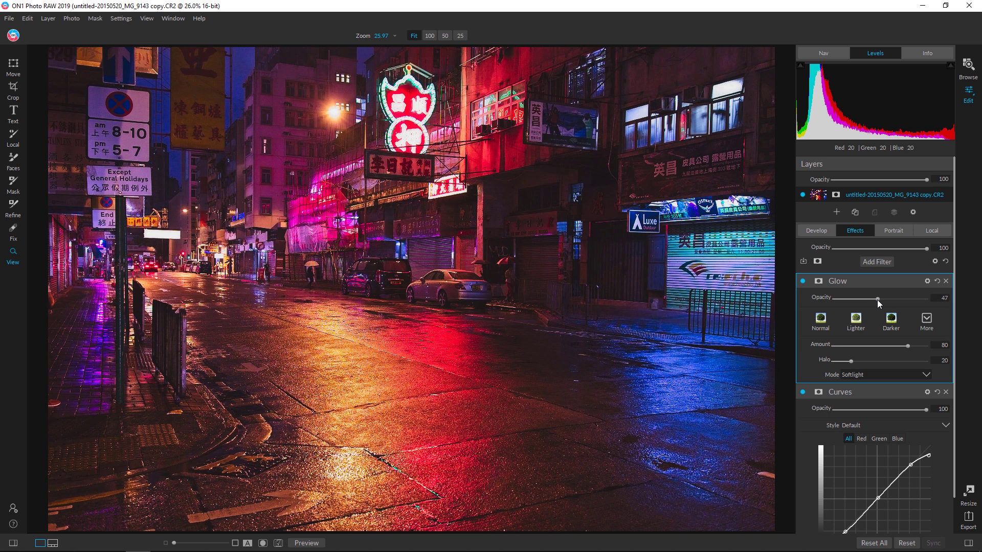
left_click_drag(878, 300, 879, 300)
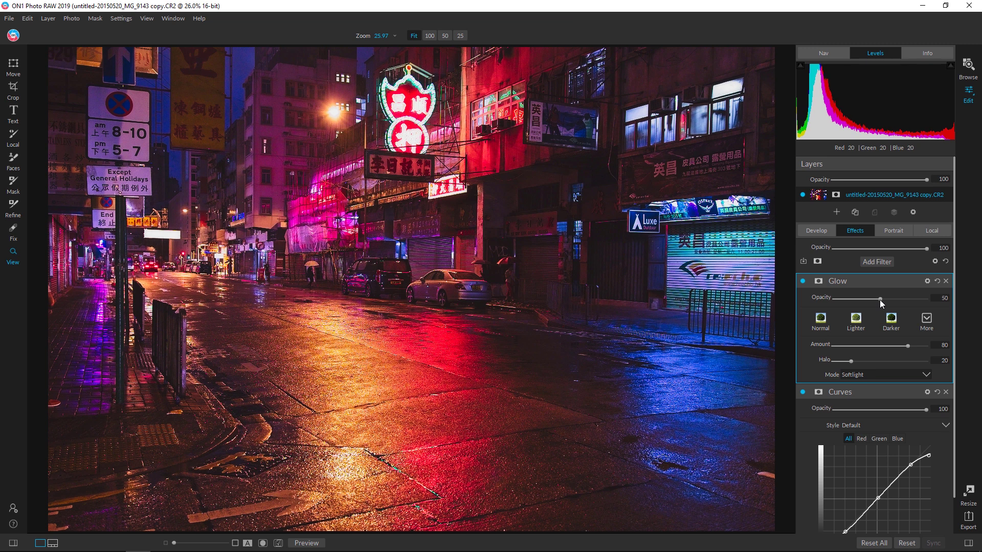
left_click(802, 281)
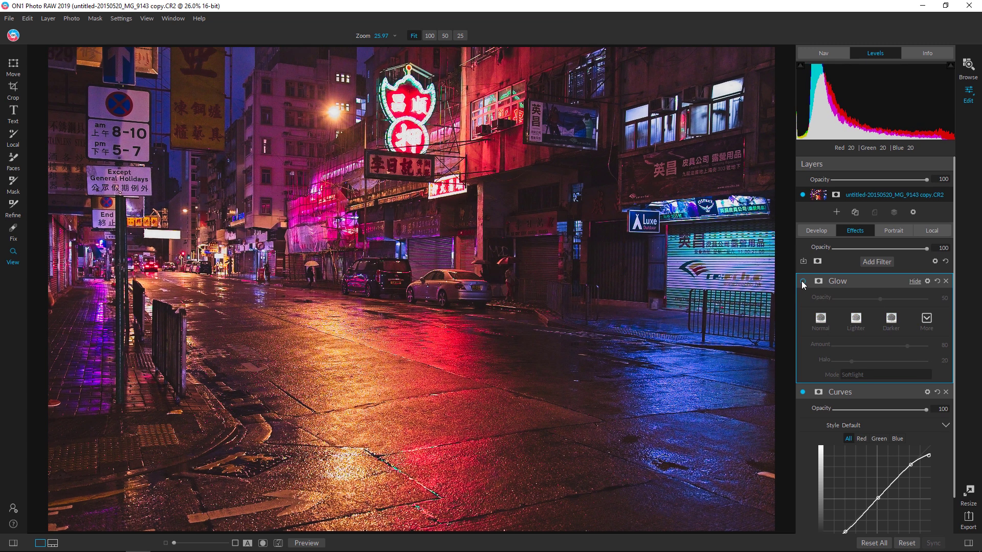
left_click(802, 280)
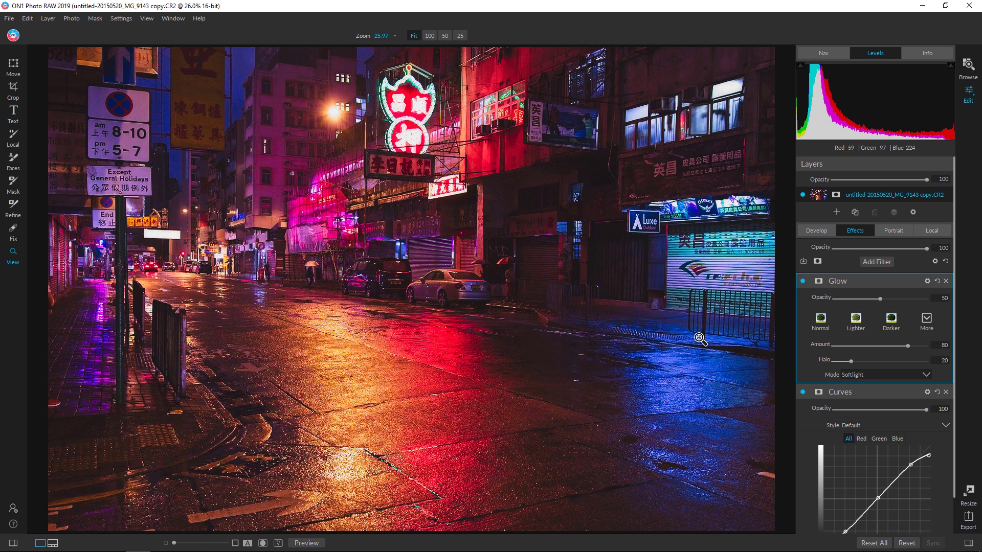
Add a Subtle Vignette filter at Opacity 50 and compare it on and off
left_click(878, 262)
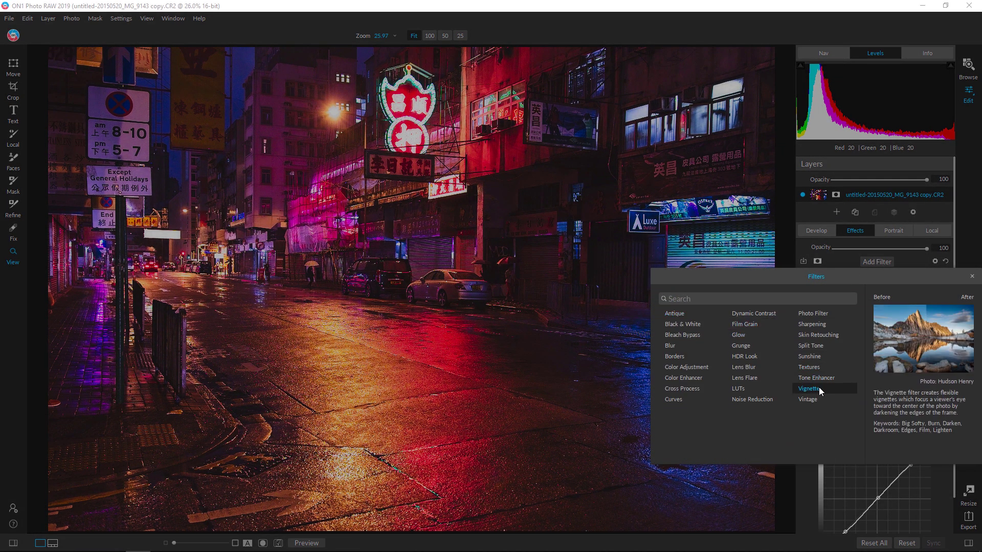
left_click(818, 388)
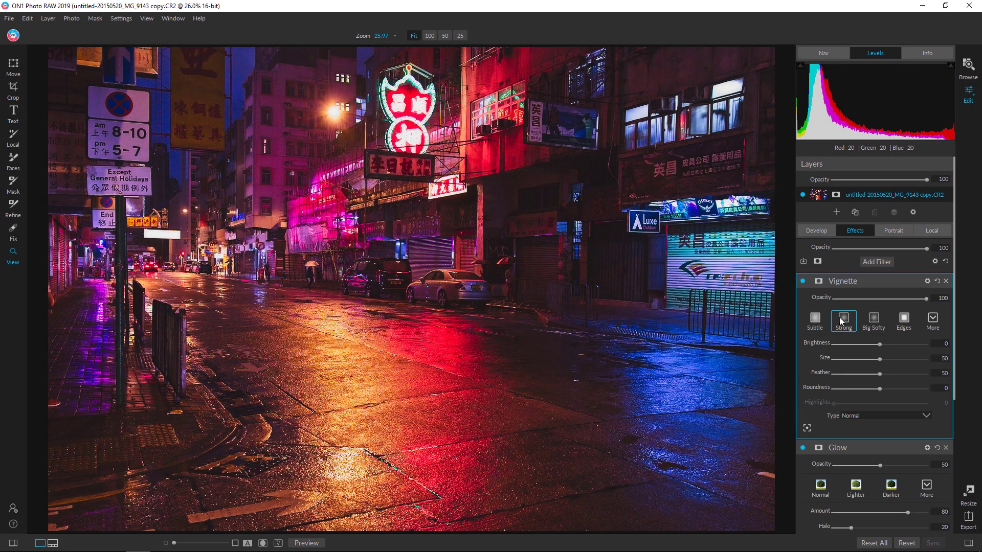
left_click(814, 319)
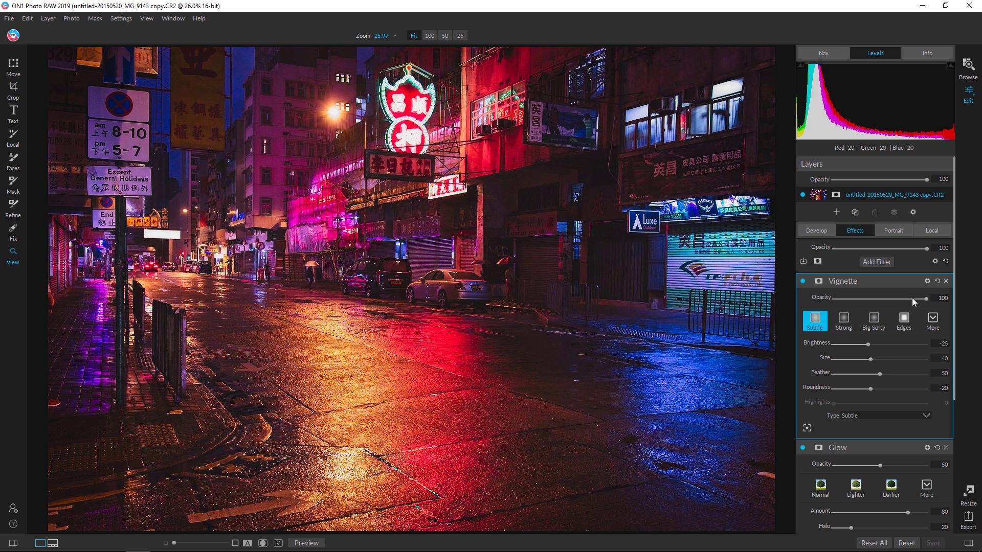
left_click_drag(927, 301, 879, 302)
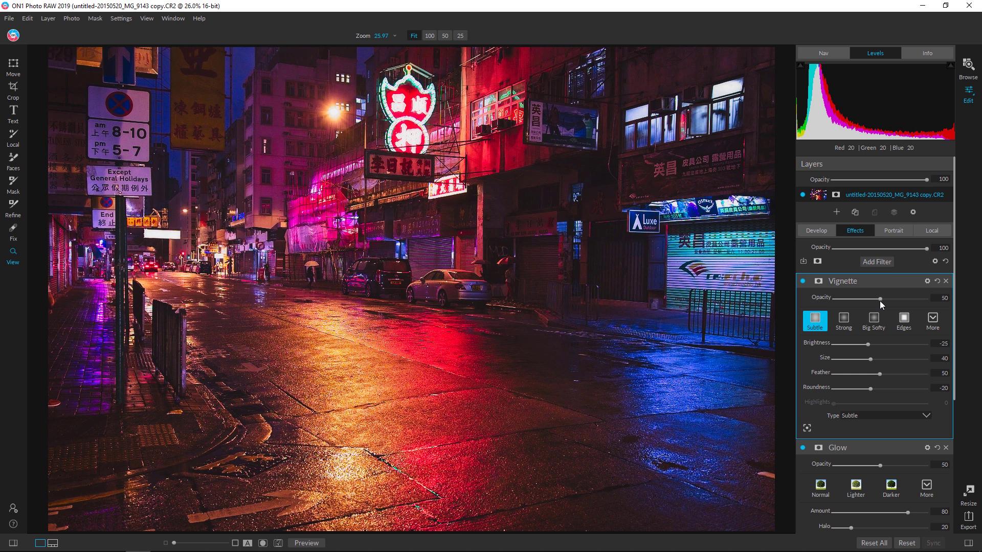
left_click(802, 282)
left_click(802, 281)
left_click(802, 281)
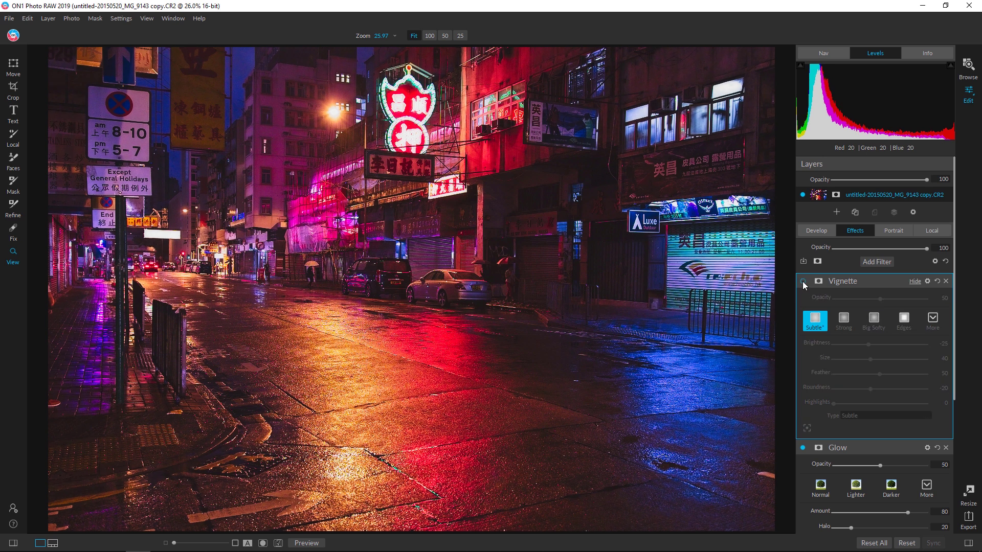
left_click(802, 281)
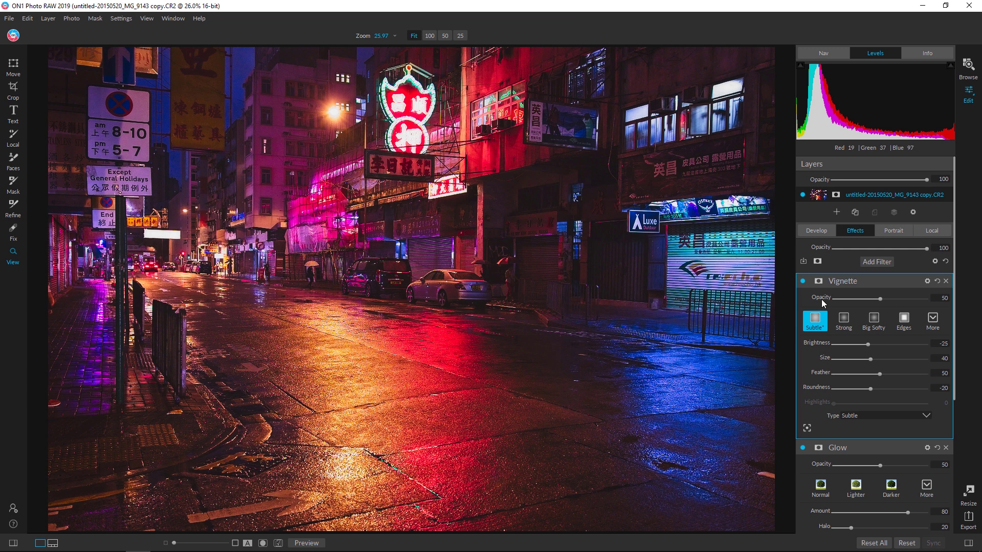
Pick the Lighten local preset and brush it over the wet road reflections
left_click(929, 230)
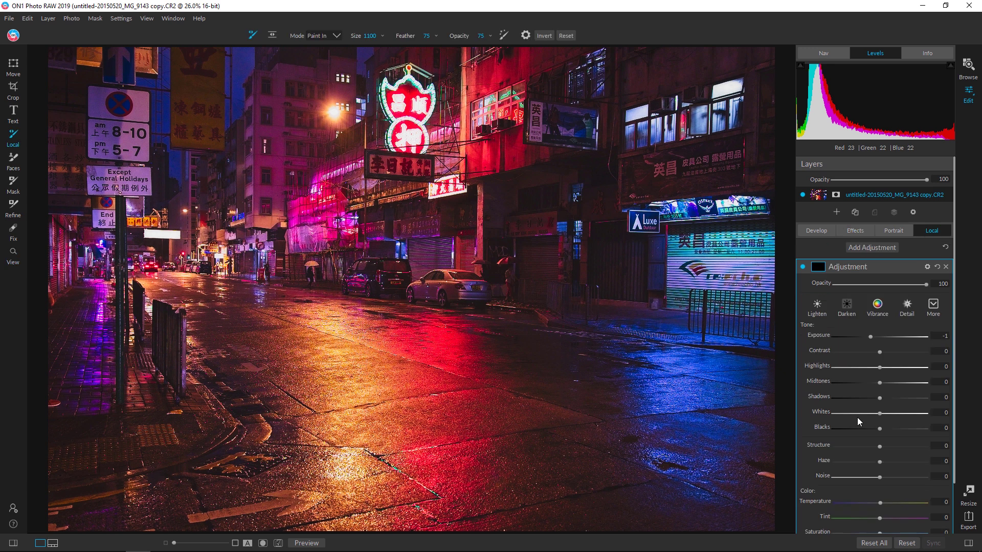
left_click(816, 306)
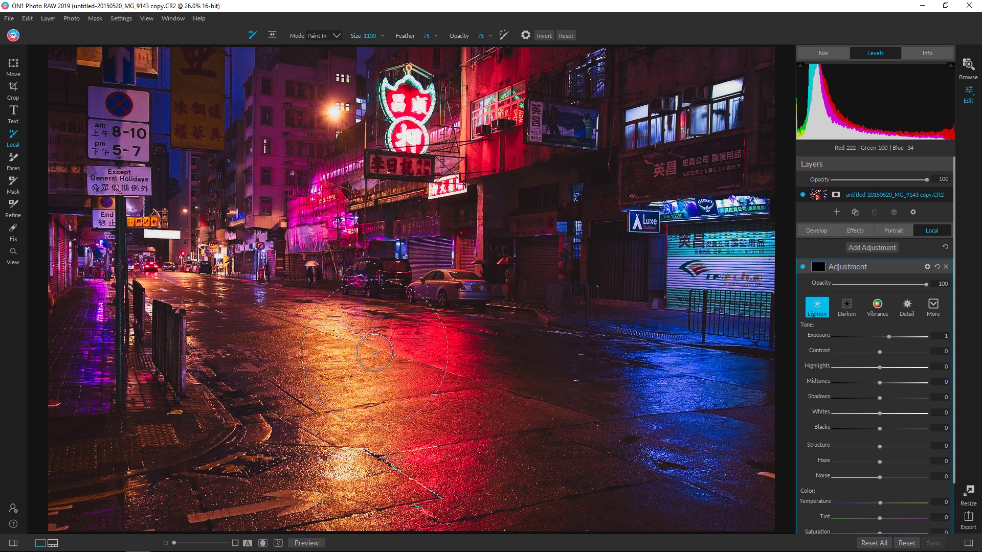
left_click_drag(371, 359, 385, 458)
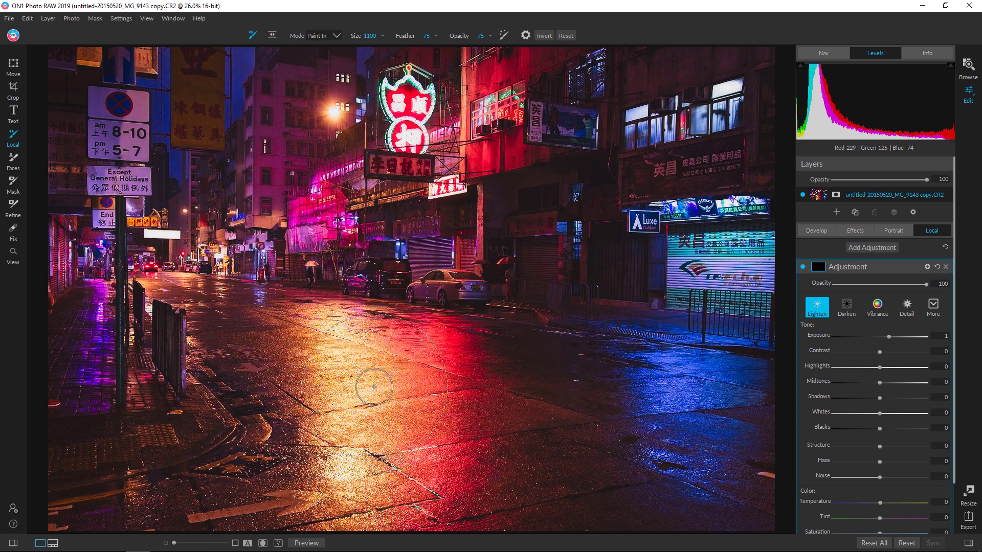
mouse_move(690, 405)
left_mouse_down()
mouse_move(699, 398)
mouse_move(697, 498)
left_mouse_up()
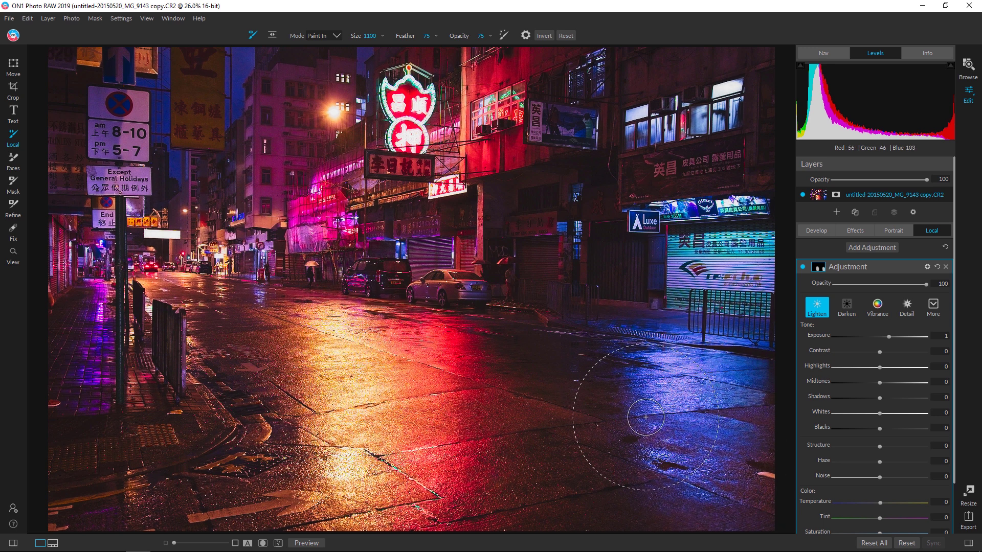
With a smaller brush, lighten the teal shutter, a road patch, the red signboard and purple sidewalk
key("bracketleft")
key("bracketleft")
key("bracketleft")
key("bracketleft")
key("bracketleft")
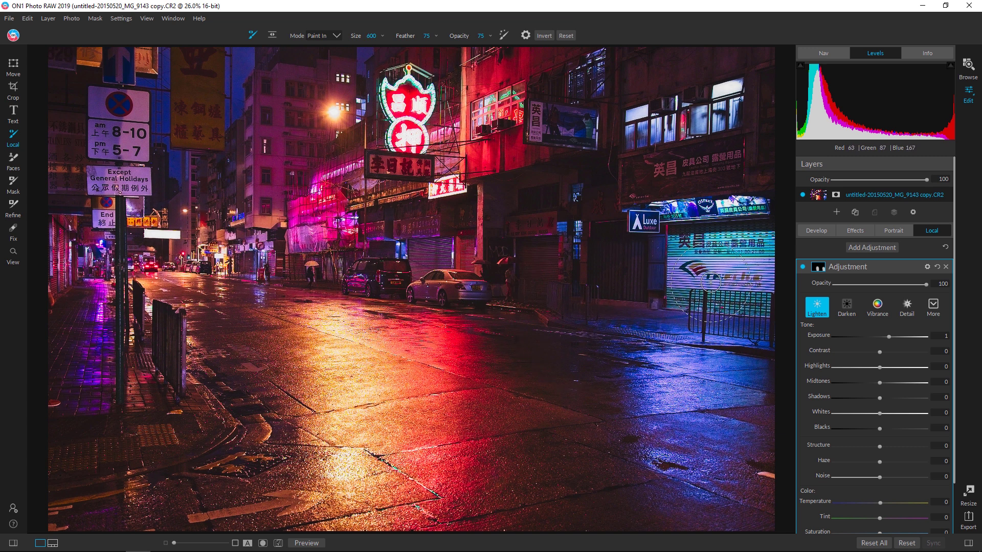
mouse_move(696, 265)
left_mouse_down()
mouse_move(747, 259)
mouse_move(727, 230)
mouse_move(690, 225)
mouse_move(745, 222)
left_mouse_up()
left_click(457, 346)
key("bracketleft")
key("bracketleft")
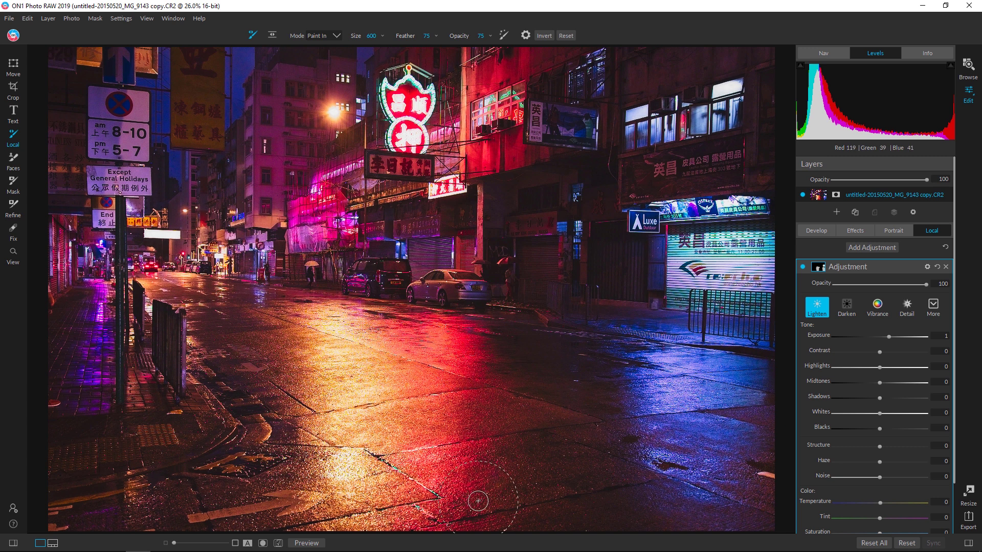
key("bracketleft")
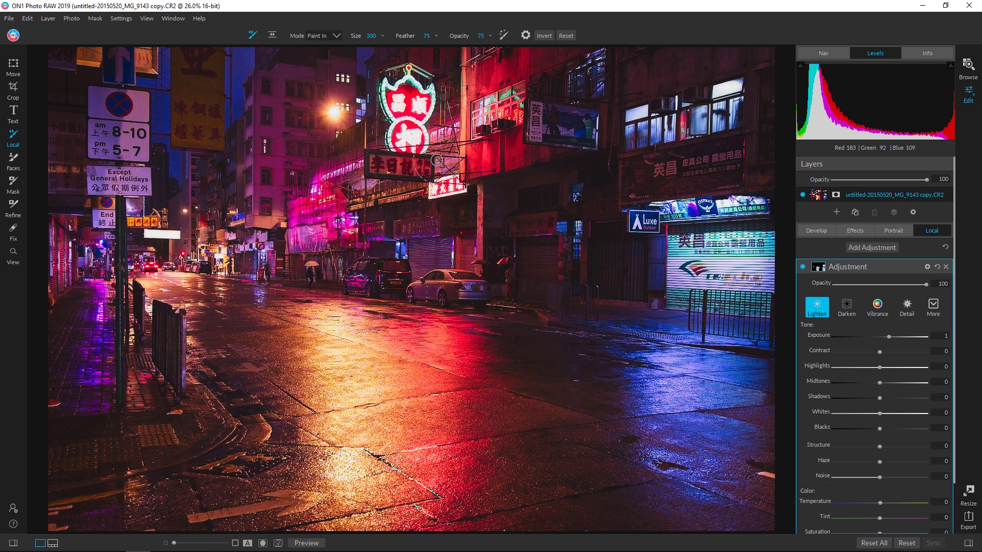
mouse_move(562, 111)
left_mouse_down()
mouse_move(589, 126)
mouse_move(556, 125)
mouse_move(563, 133)
mouse_move(545, 120)
mouse_move(583, 130)
mouse_move(555, 129)
left_mouse_up()
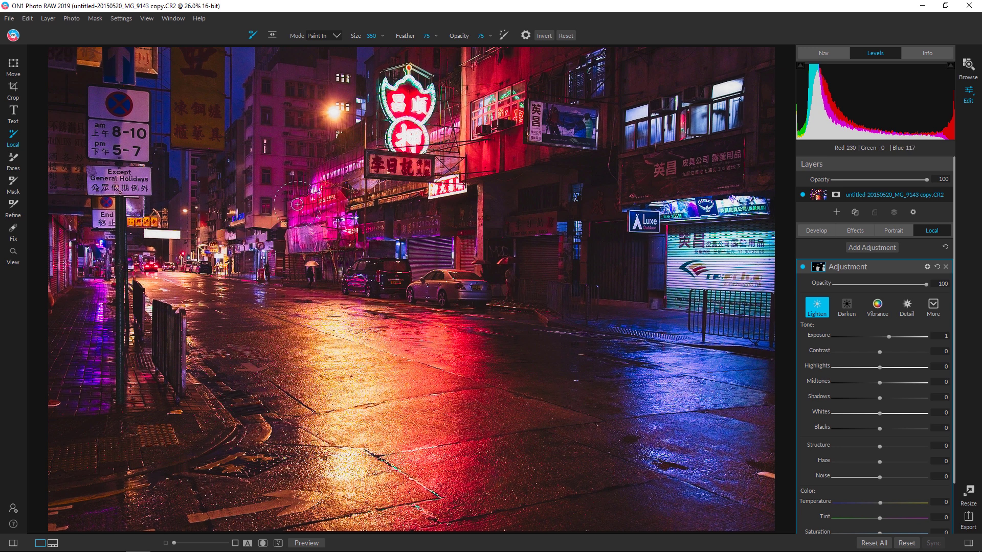
key("bracketleft")
mouse_move(103, 296)
left_mouse_down()
mouse_move(104, 393)
mouse_move(103, 356)
left_mouse_up()
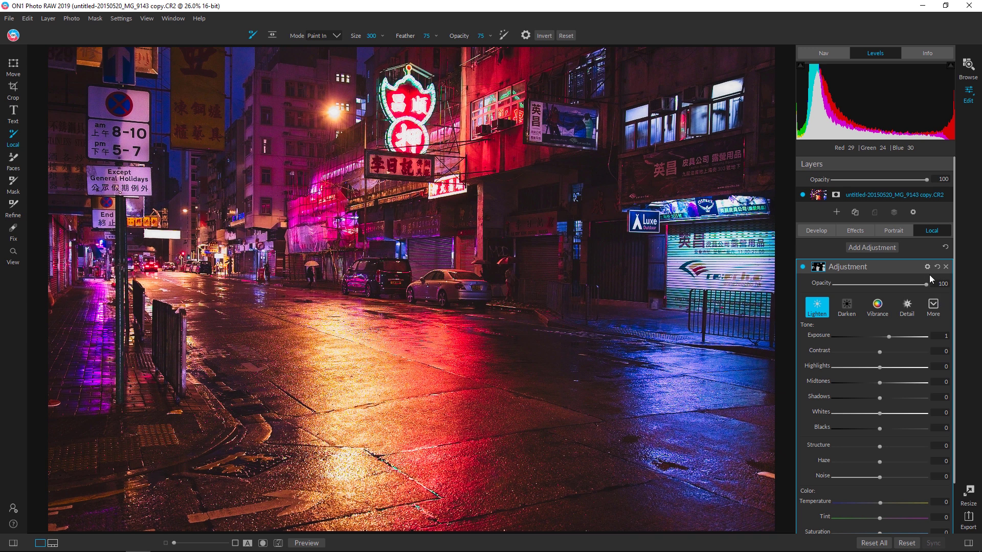
Lower the Lighten local adjustment's opacity to 33 and toggle it off and on to compare
left_click_drag(926, 283, 818, 291)
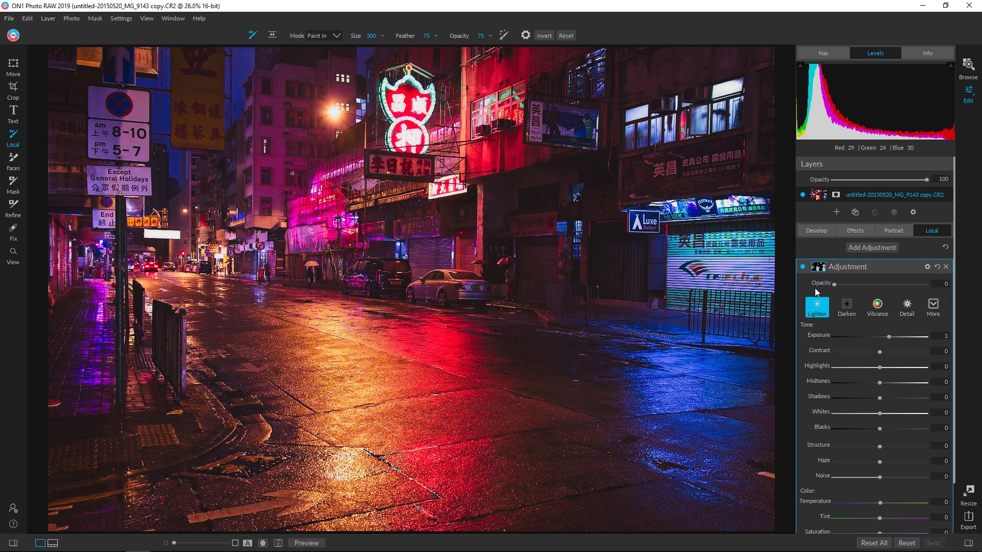
left_click_drag(845, 284, 864, 280)
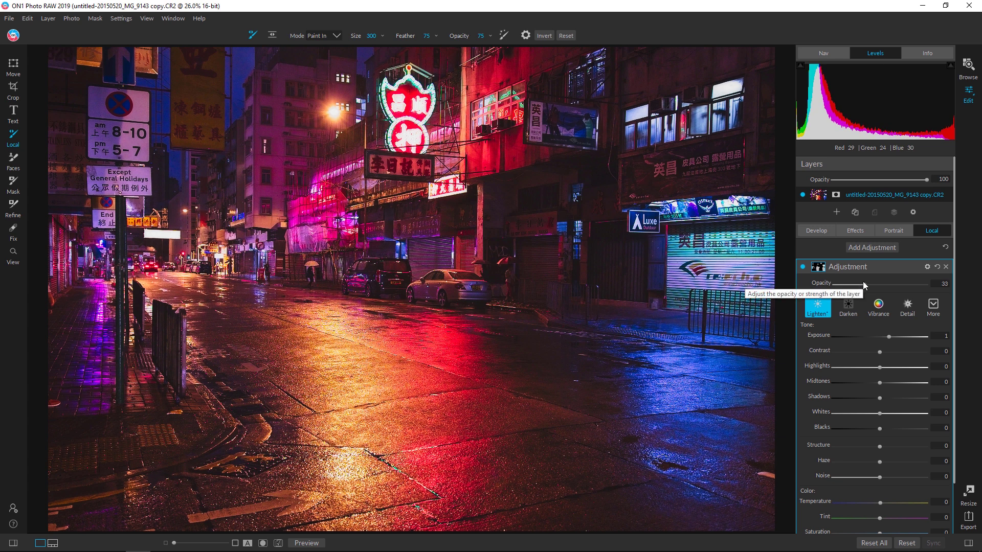
left_click(803, 267)
left_click(802, 267)
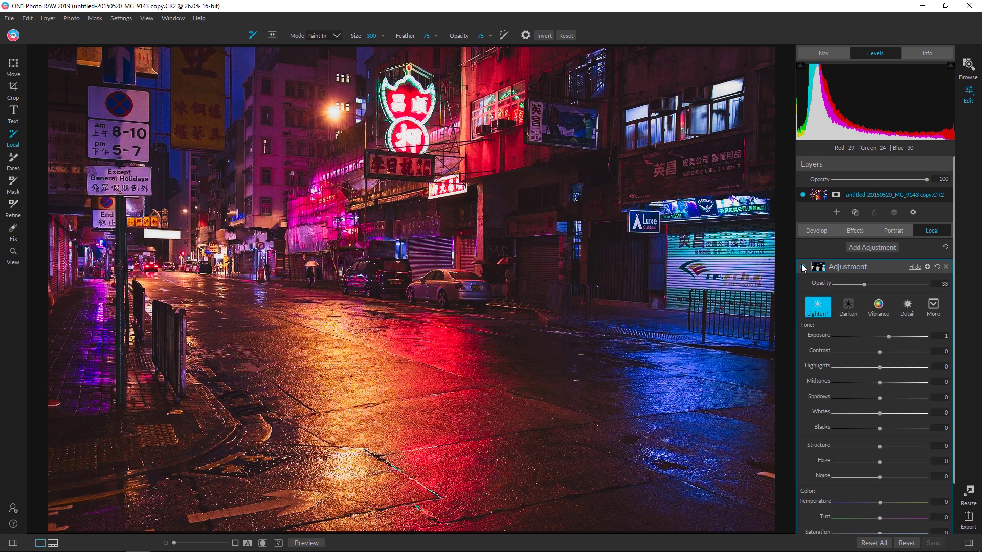
left_click(803, 267)
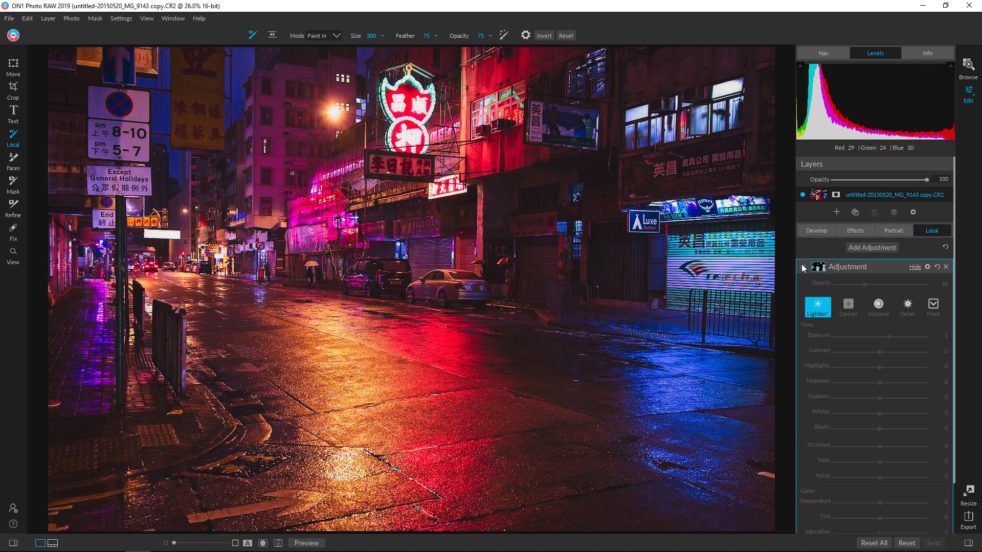
left_click(803, 267)
left_click(802, 267)
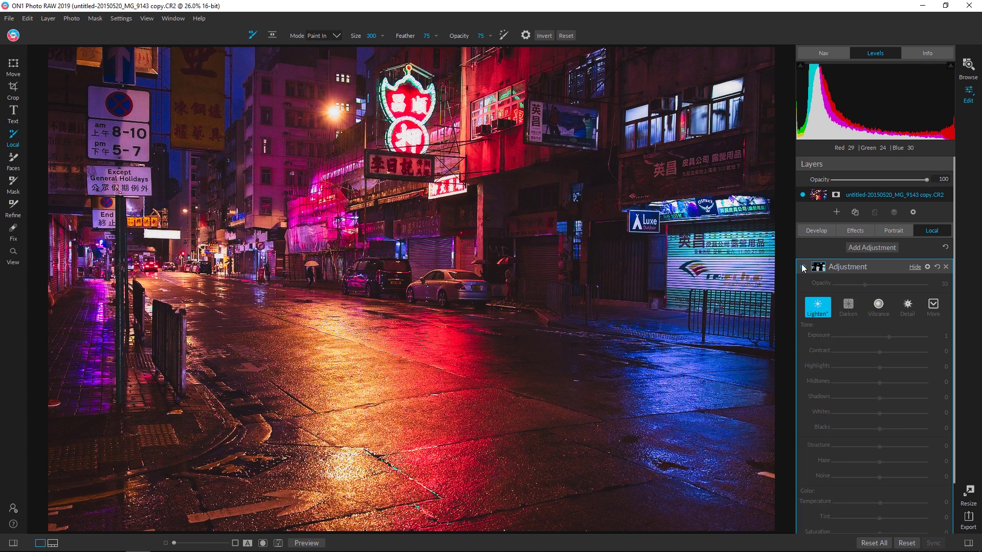
left_click(803, 267)
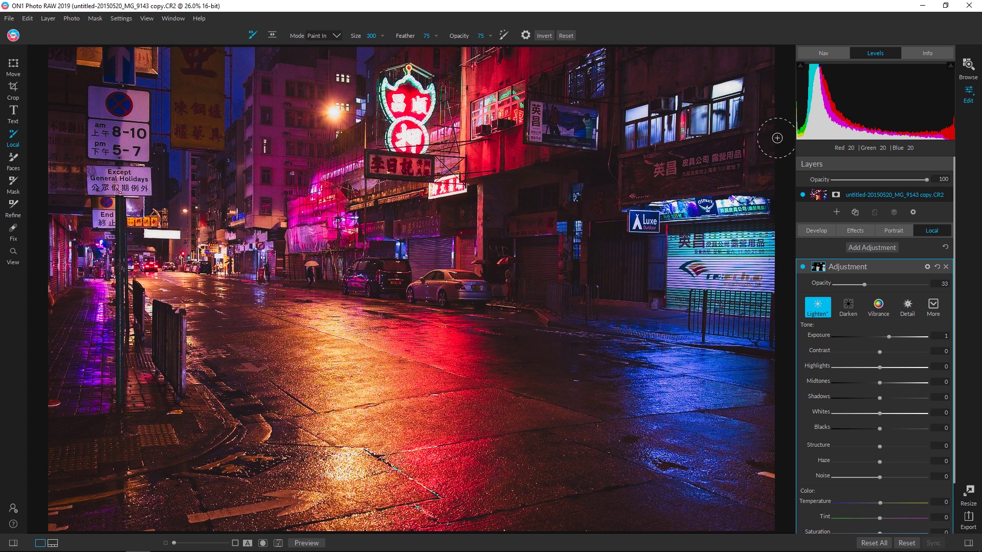
key("backslash")
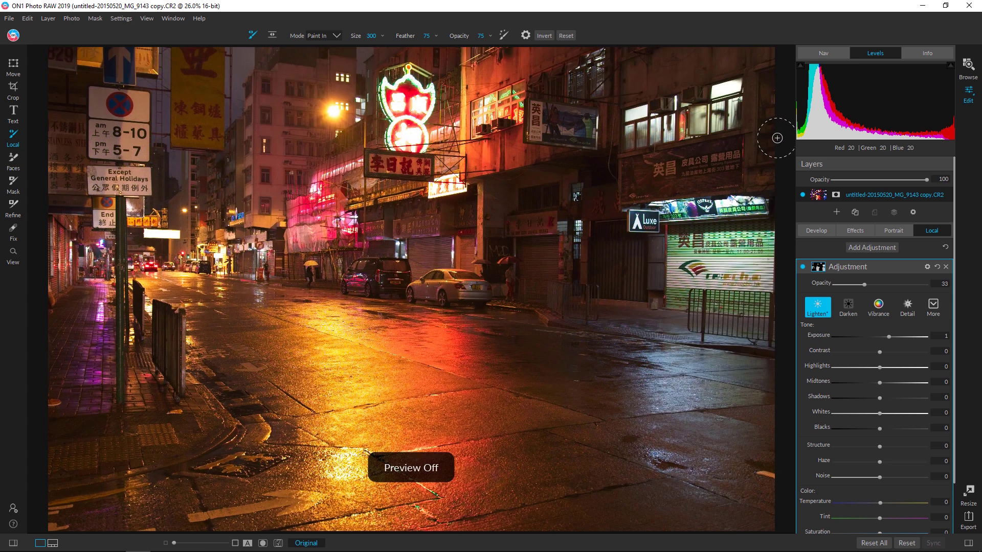
key("backslash")
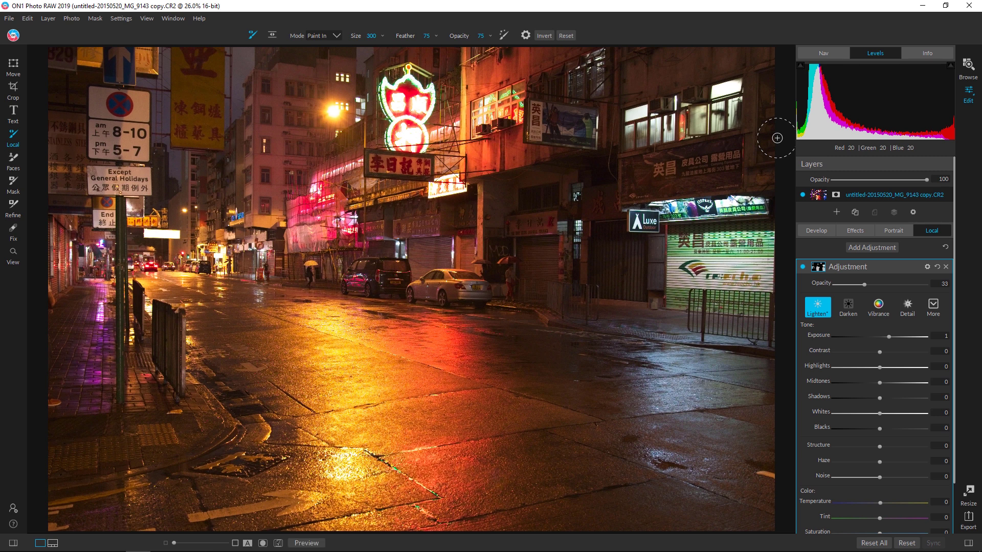